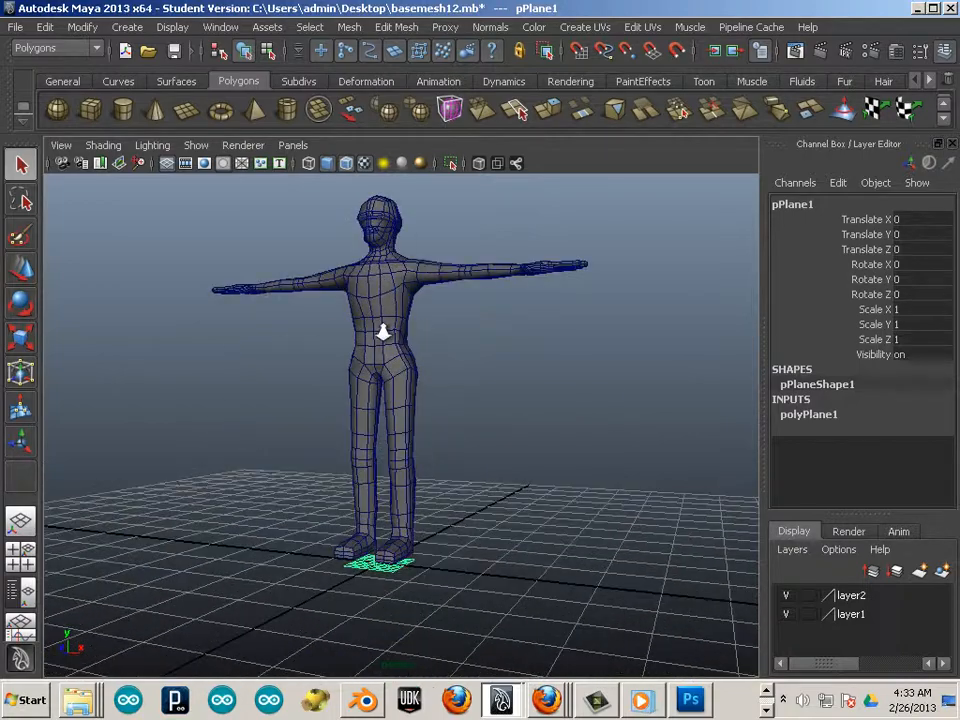
Scale the small plane under the character uniformly to about 15.9
left_click(22, 338)
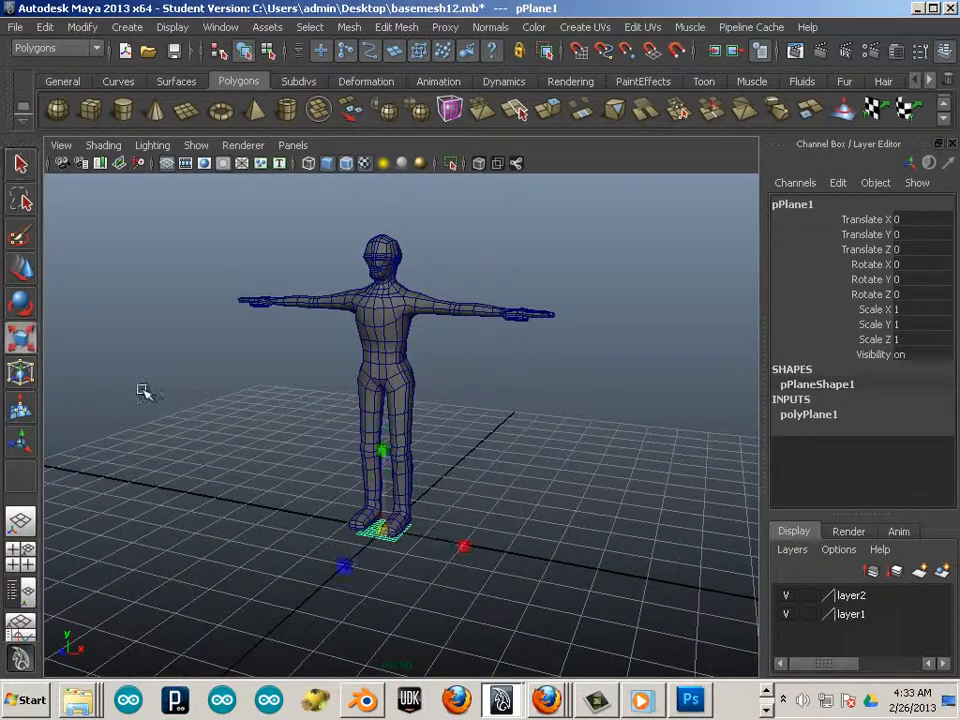
left_click_drag(381, 527, 681, 596)
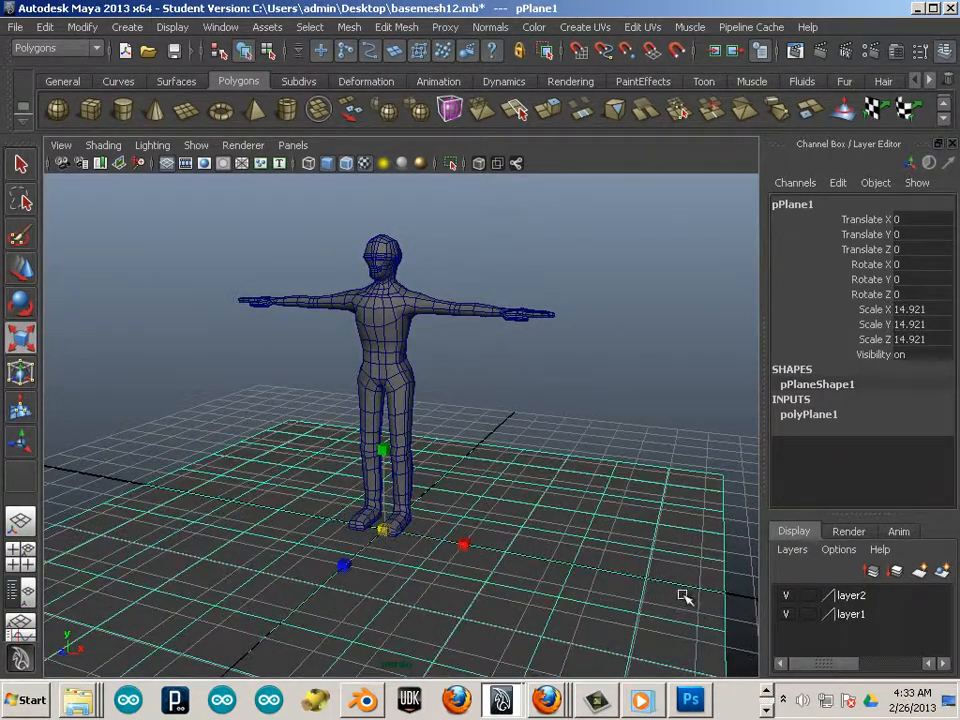
right_click_drag(681, 596, 388, 476, "alt")
left_click_drag(384, 478, 396, 506)
right_click_drag(396, 506, 540, 566, "alt")
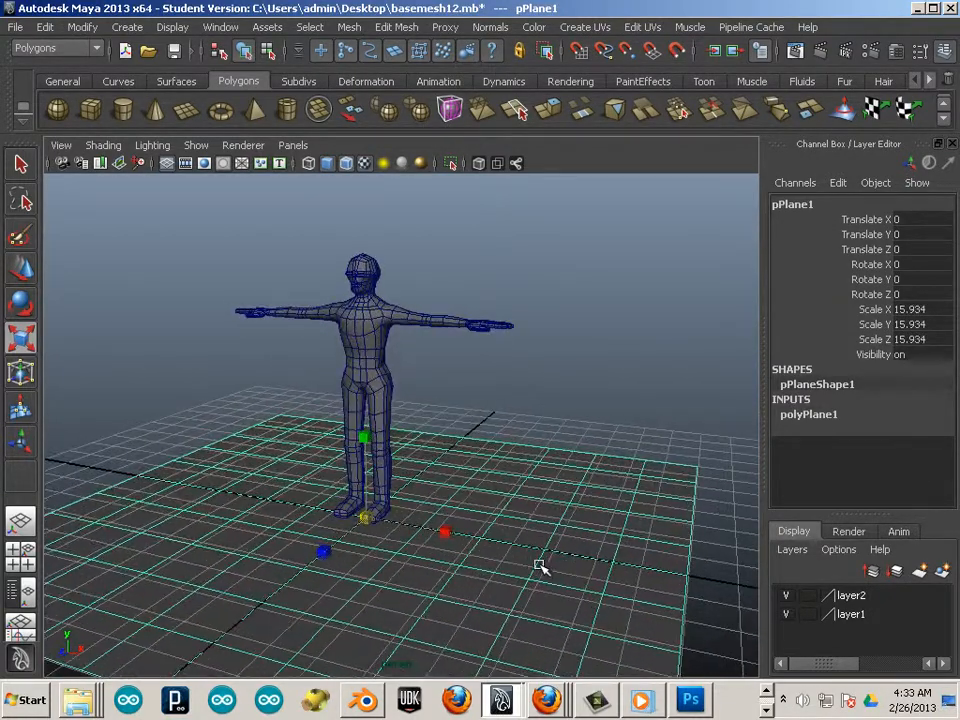
Raise the scaled plane along Y to a height of about 1.09
left_click(20, 265)
left_click_drag(366, 462, 368, 423)
left_click_drag(472, 410, 508, 433, "alt")
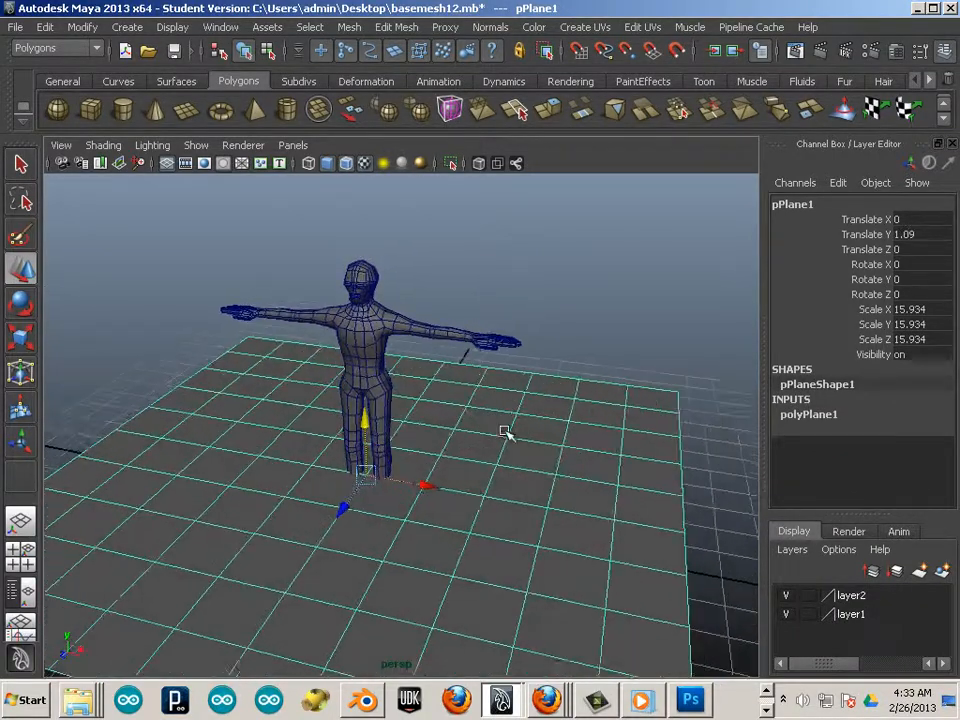
middle_click_drag(532, 430, 542, 394, "alt")
Set the plane's Subdivisions Width and Subdivisions Height to 1
left_click(833, 415)
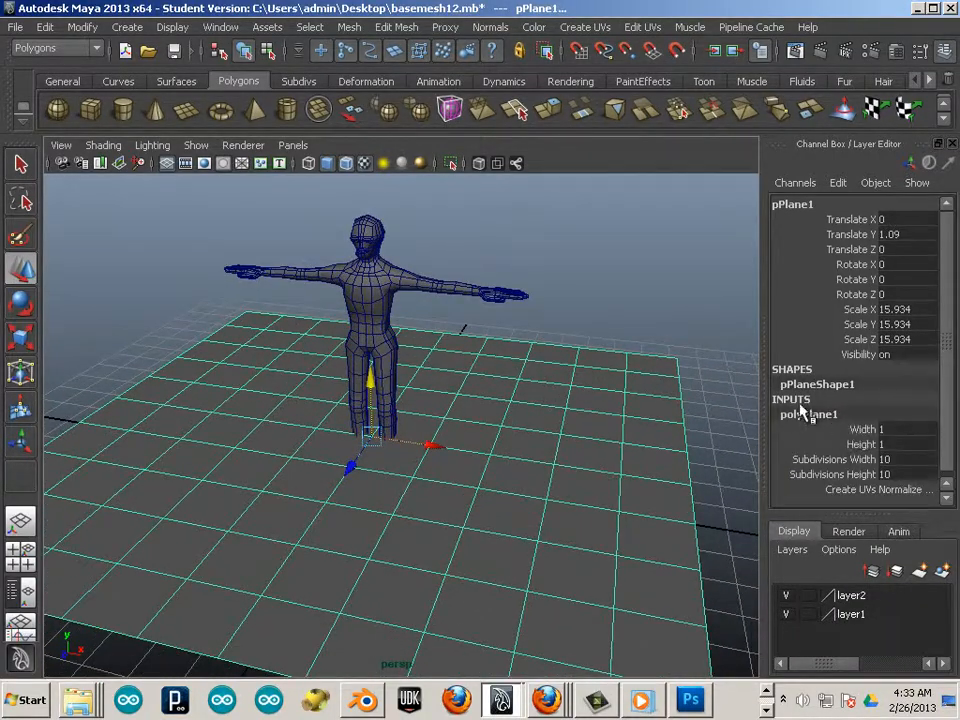
left_click(813, 459)
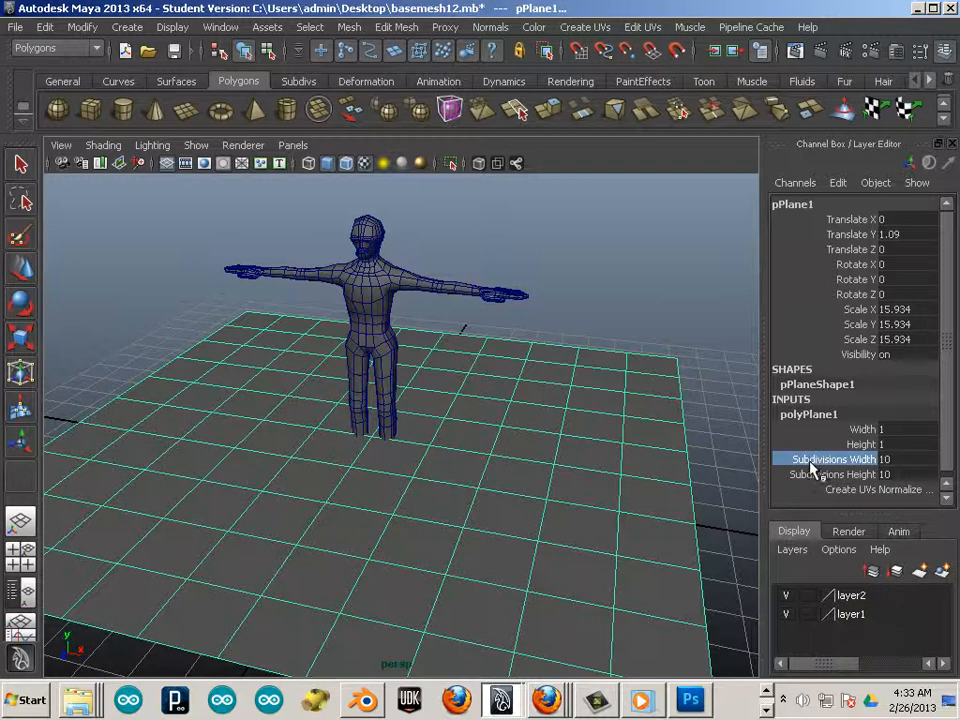
left_click_drag(813, 476, 813, 461)
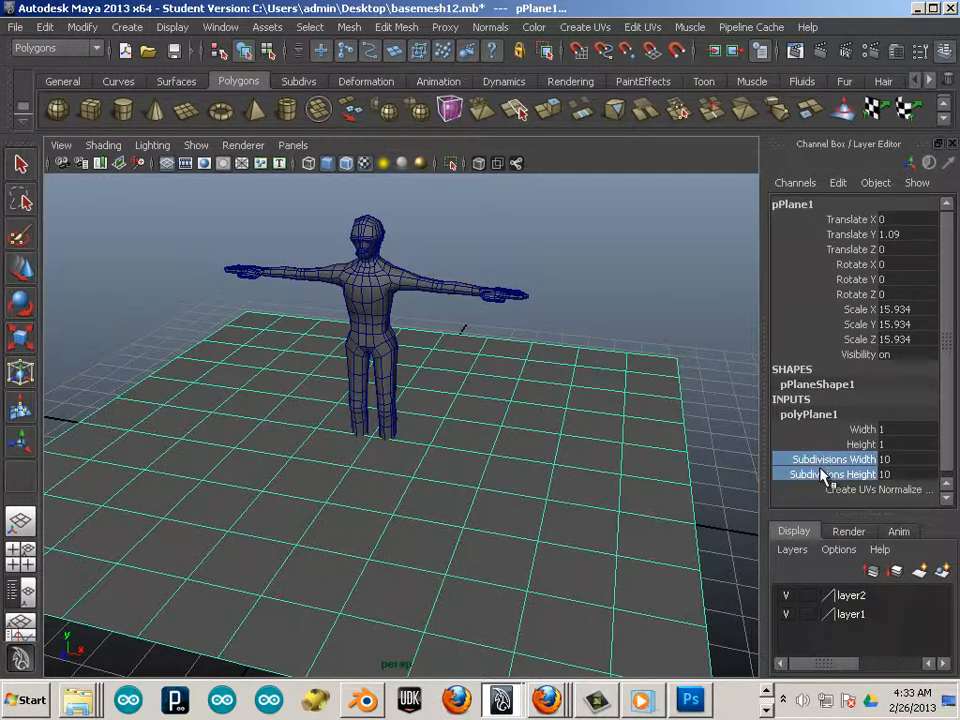
middle_click_drag(745, 441, 295, 397)
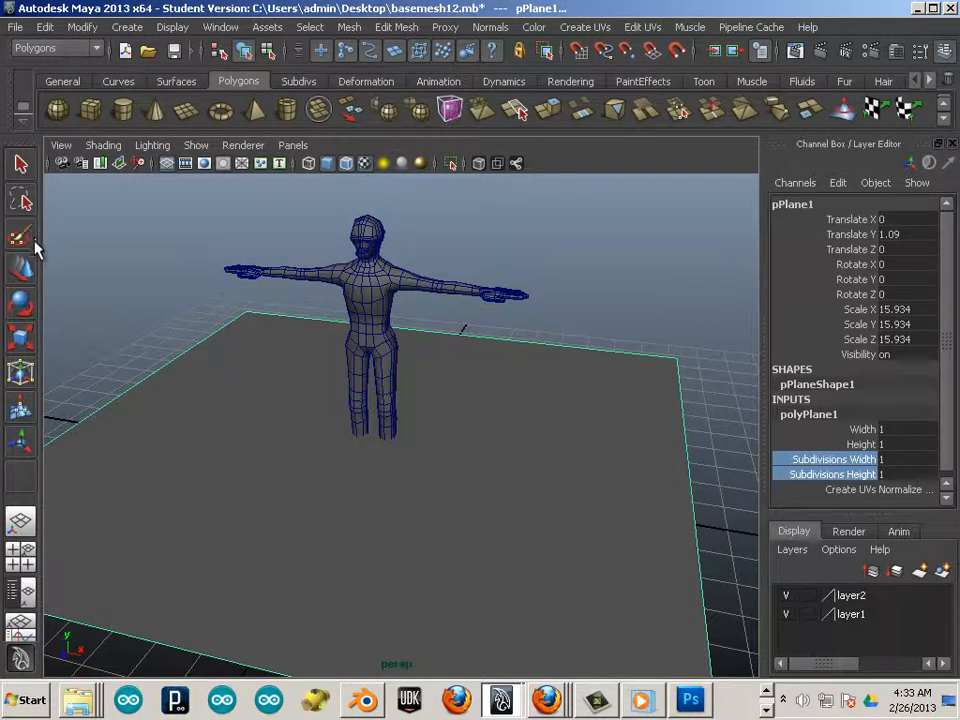
left_click(24, 268)
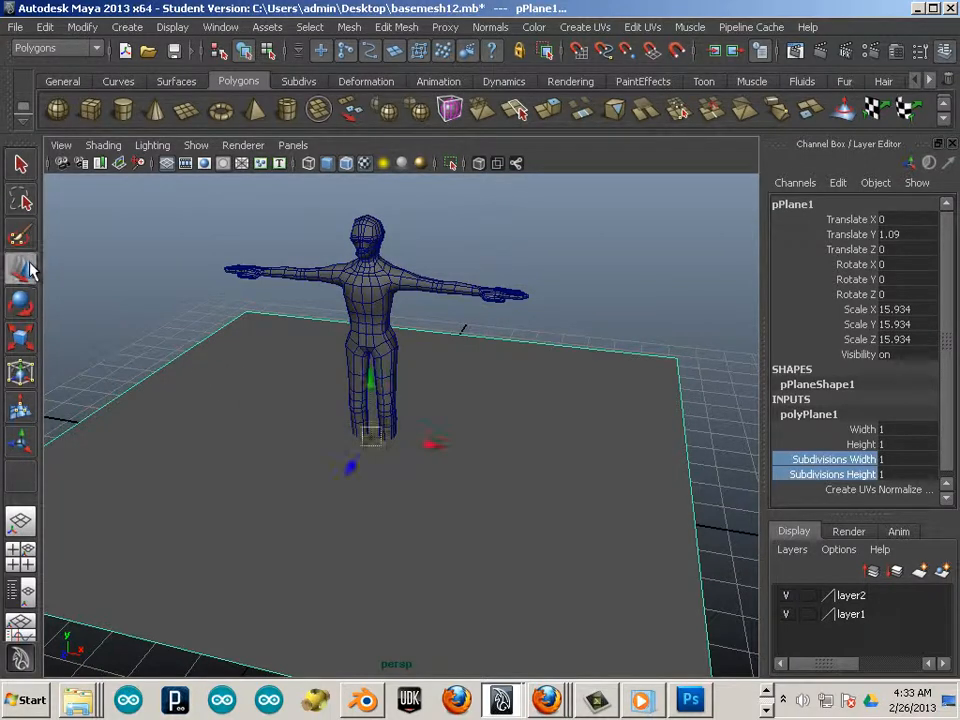
left_click(237, 355)
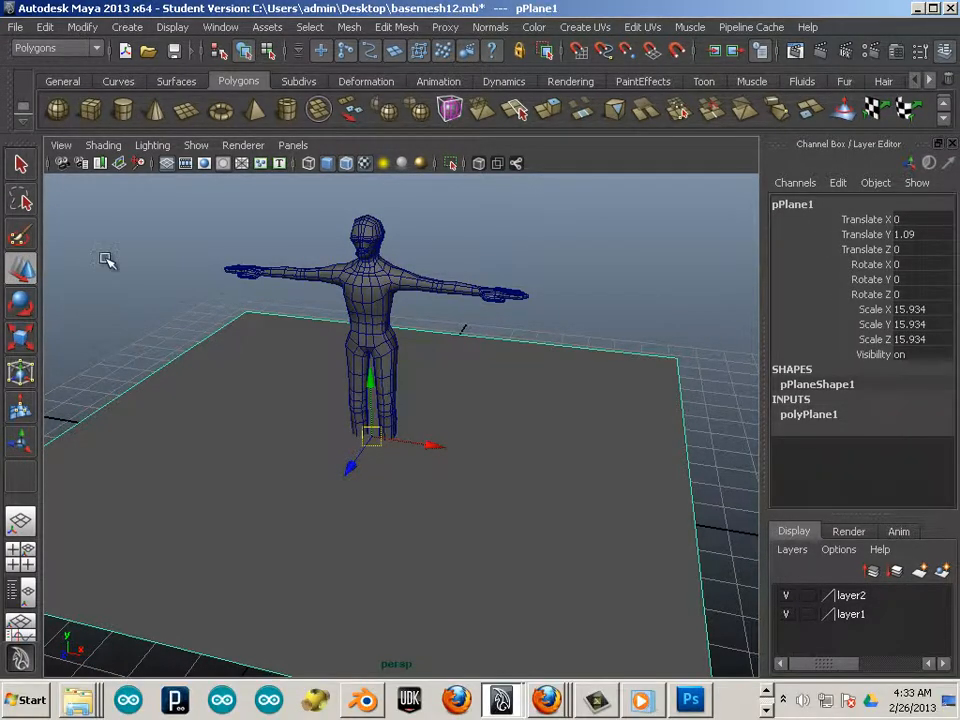
Open the Hypershade, enlarge its node area, and show the scene's textures
left_click(221, 27)
mouse_move(232, 79)
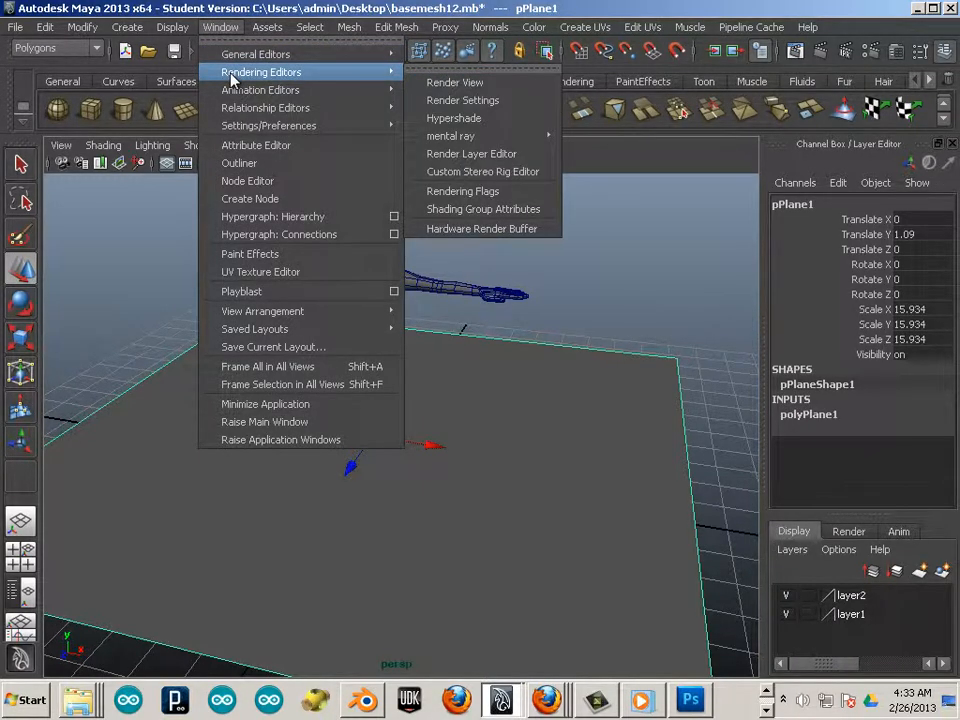
left_click(454, 118)
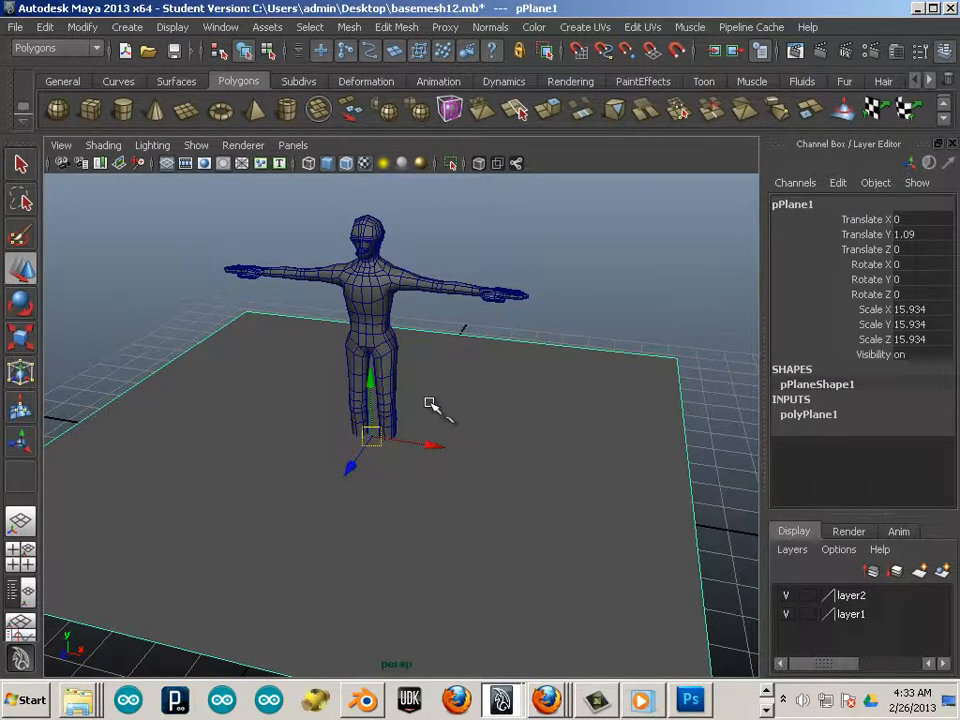
scroll(407, 388, "down", 3)
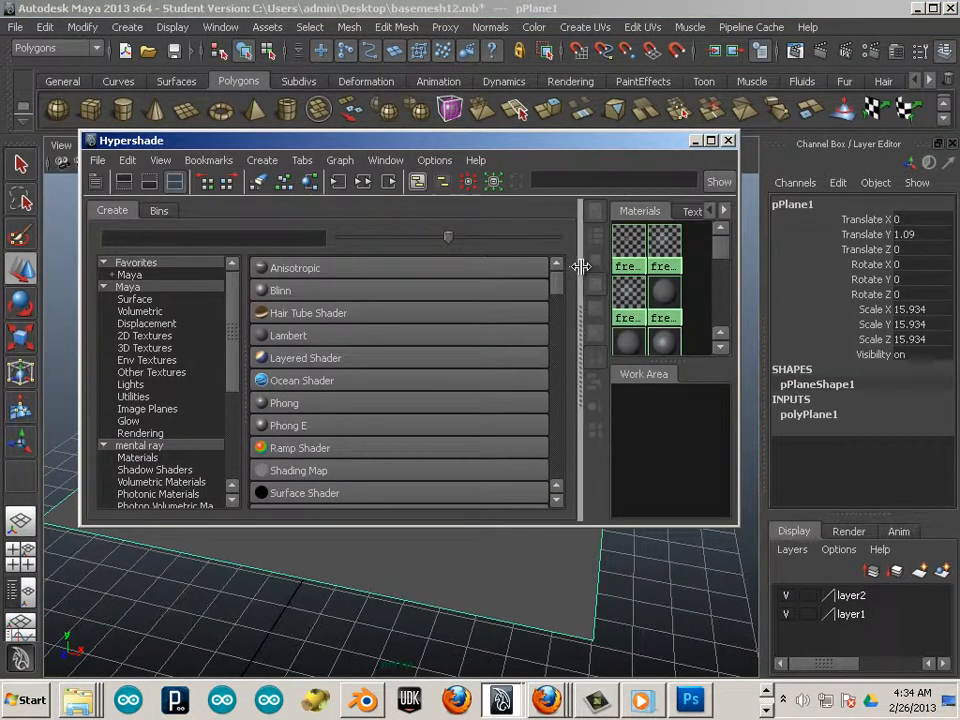
left_click_drag(590, 268, 303, 268)
left_click(412, 212)
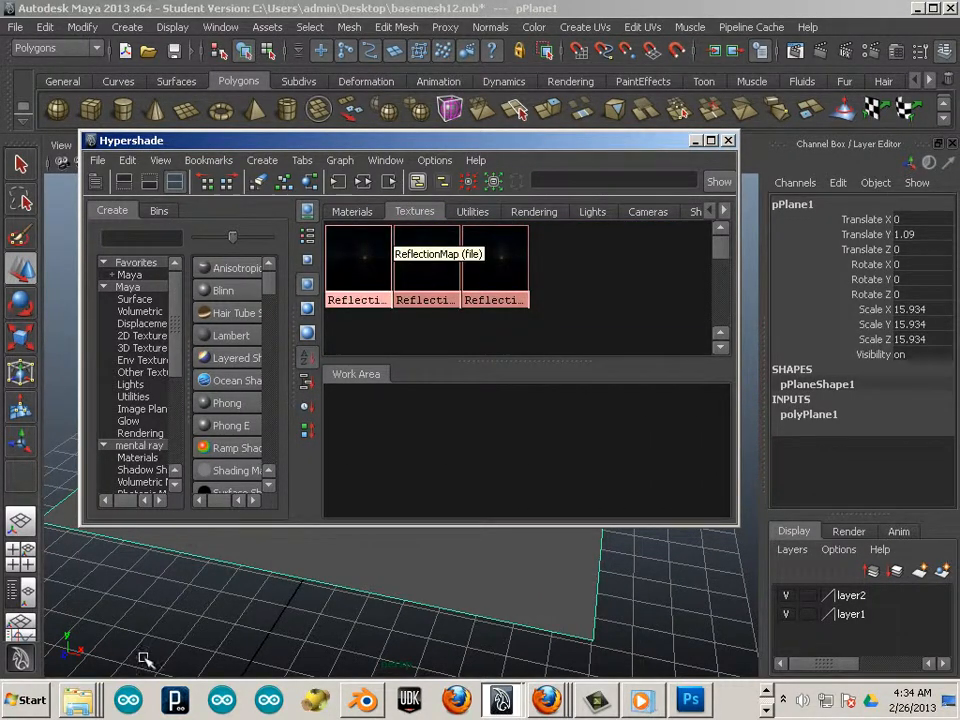
Switch to Windows Explorer and select the Head TGA file in the desktop folder Chaos Hedge knight
left_click(76, 707)
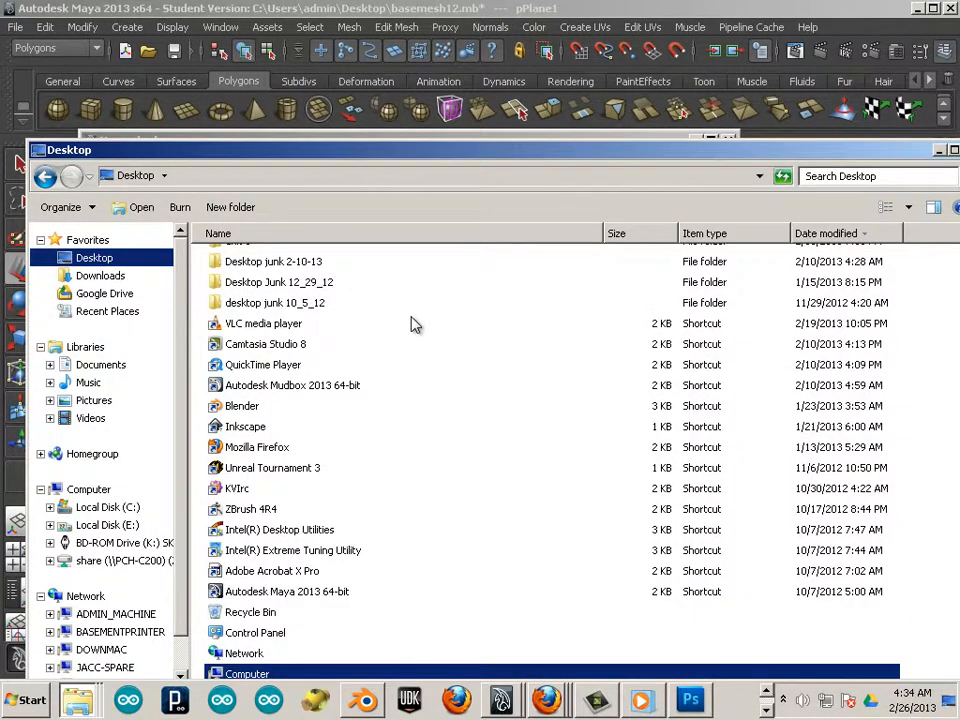
left_click(411, 318)
scroll(411, 386, "up", 4)
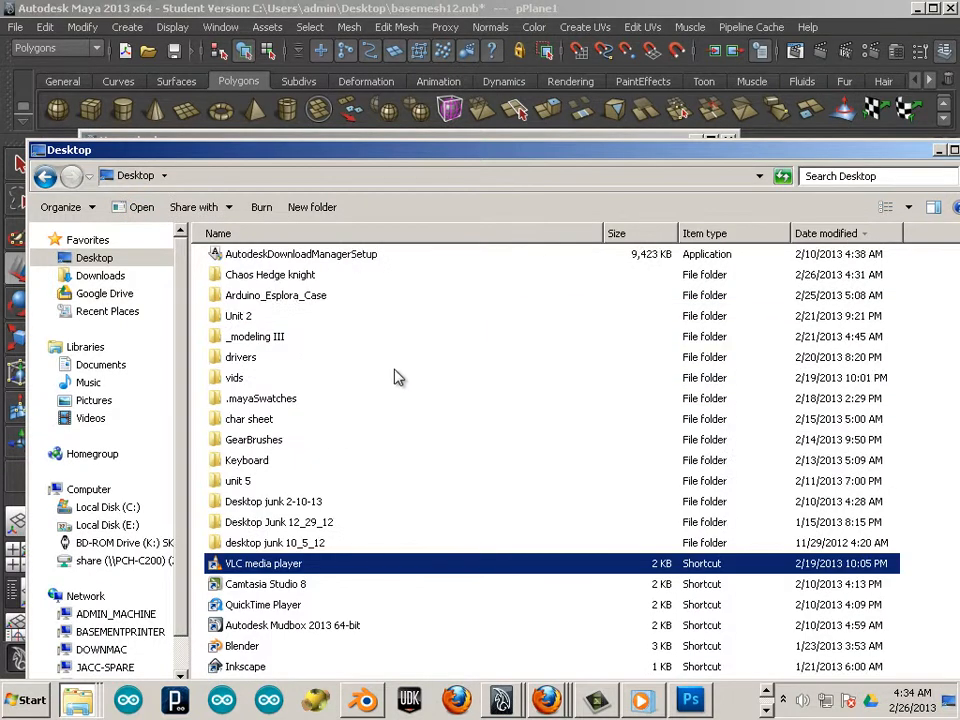
double_click(280, 274)
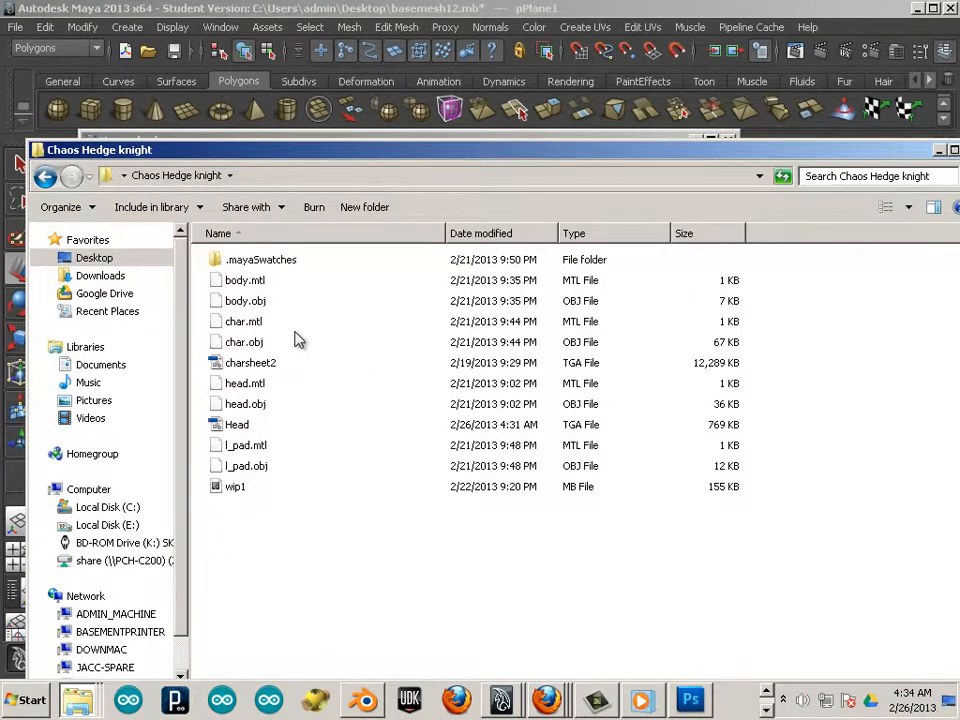
left_click(315, 448)
left_click(250, 426)
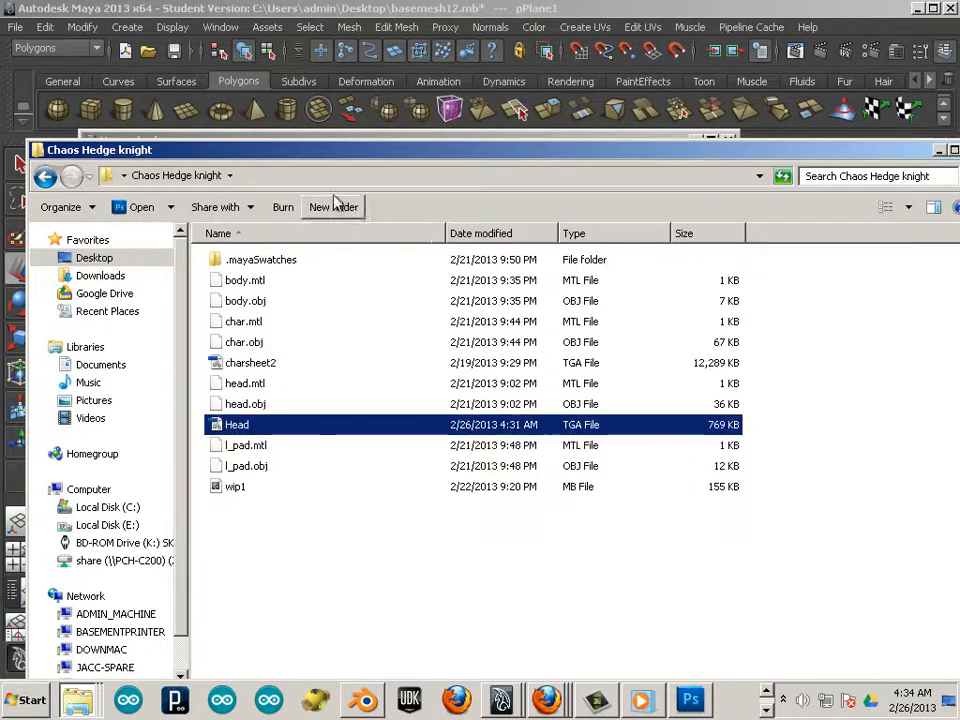
Bring the Head TGA image from the Explorer window into the Hypershade as a file texture
left_click_drag(294, 151, 959, 151)
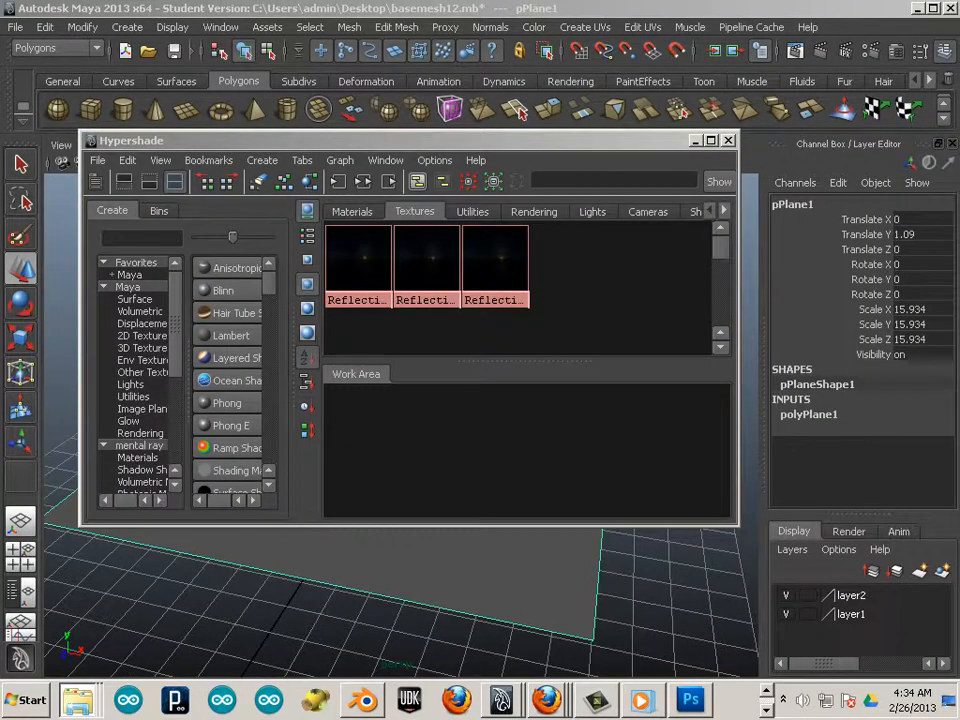
left_click_drag(959, 300, 602, 302)
left_click(393, 297)
left_click(390, 296)
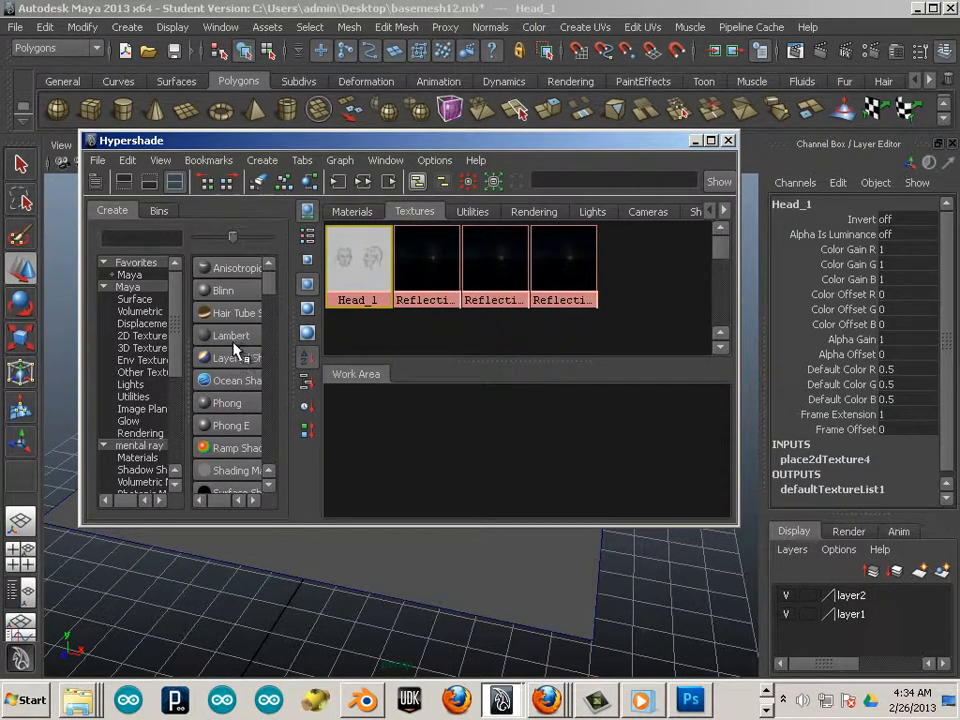
Create a Lambert material and connect the Head_1 texture to its color
left_click(204, 338)
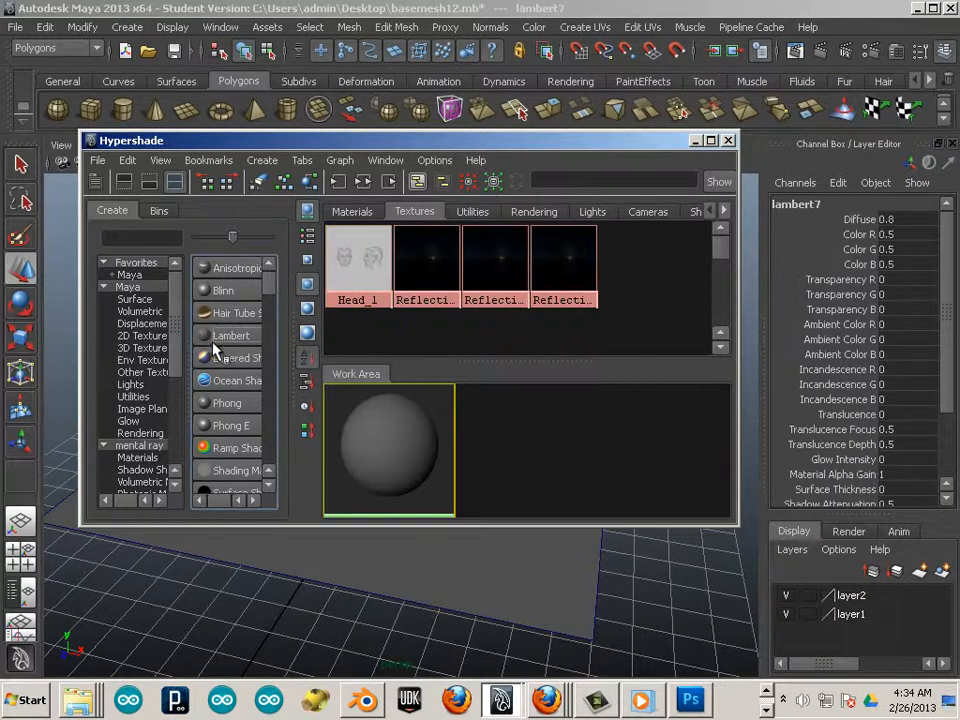
middle_click_drag(358, 262, 407, 468)
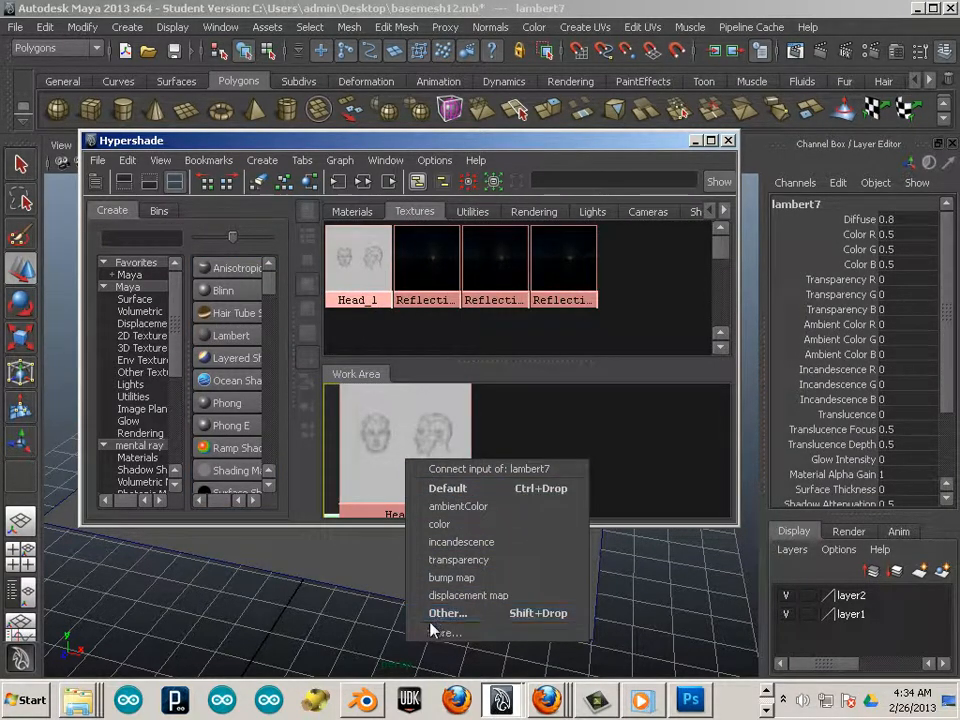
left_click(472, 524)
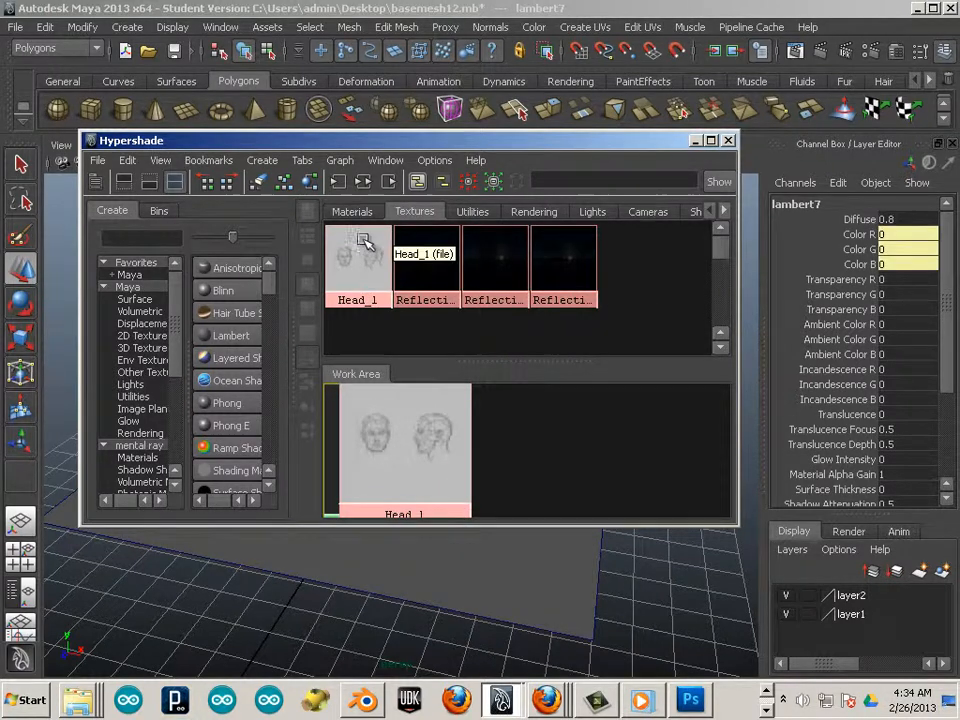
Move the Hypershade aside, separate the texture node from the material, and assign the new Lambert to the plane
left_click_drag(400, 141, 745, 190)
middle_click_drag(578, 384, 735, 491)
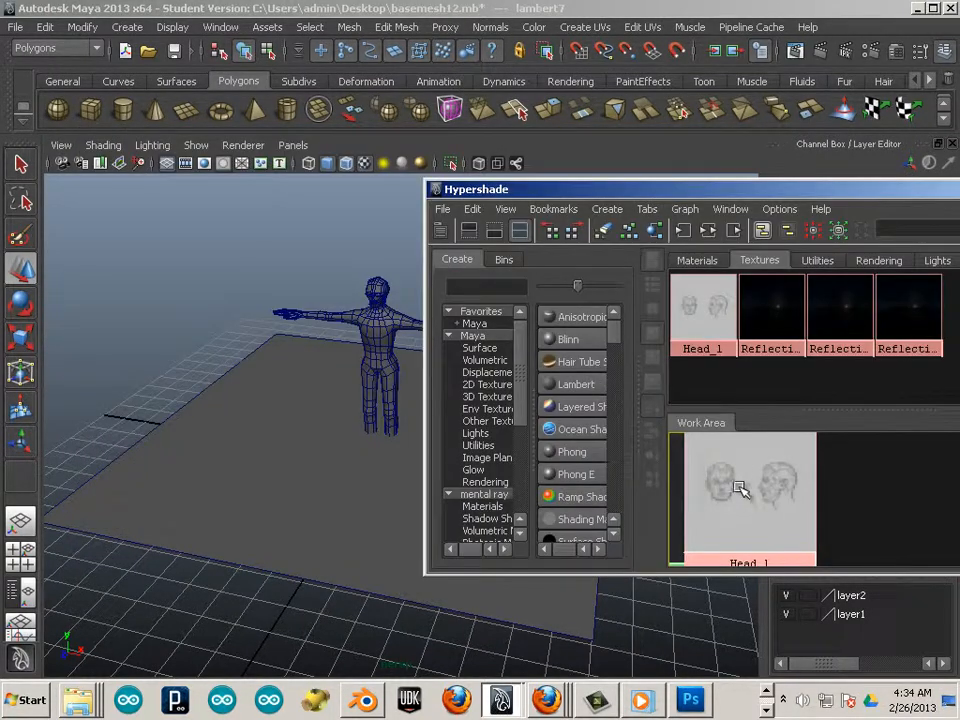
left_click(882, 490)
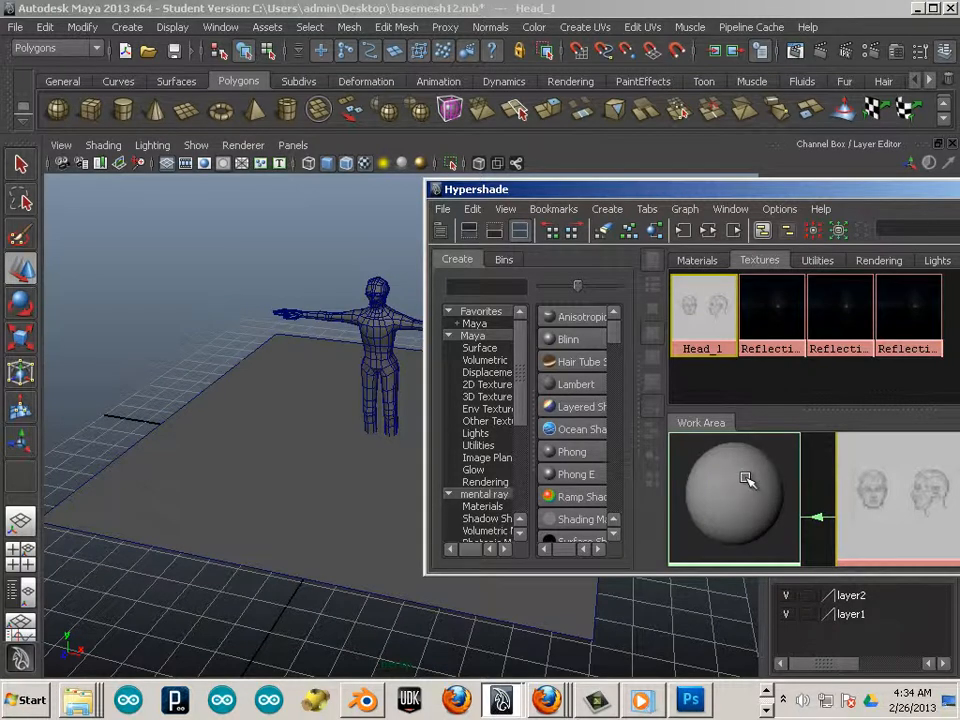
middle_click_drag(745, 476, 342, 420)
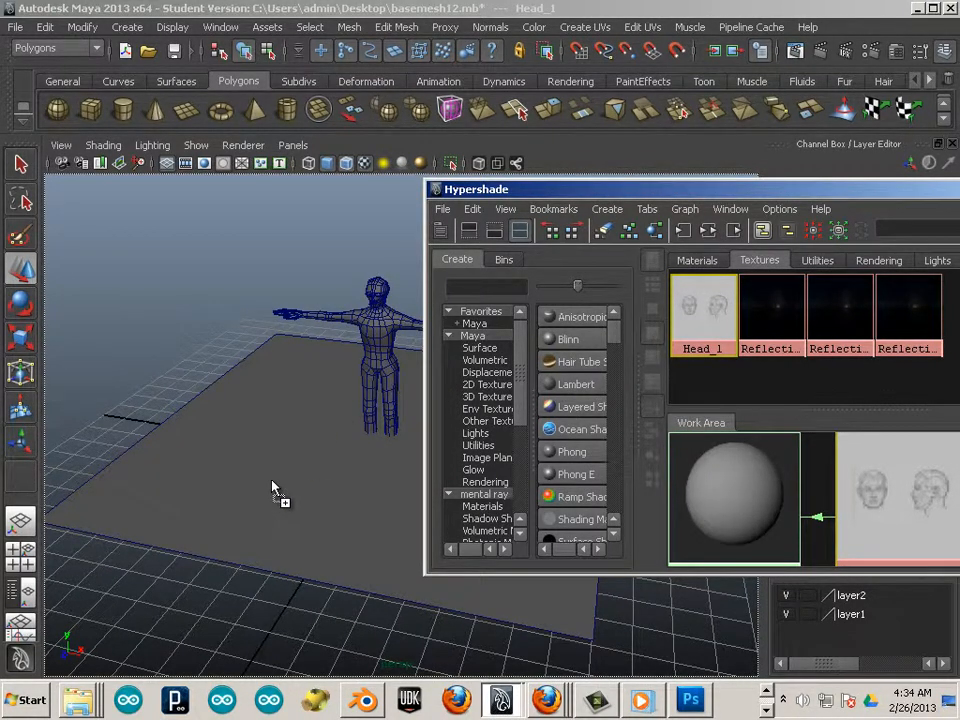
middle_click_drag(272, 488, 272, 488)
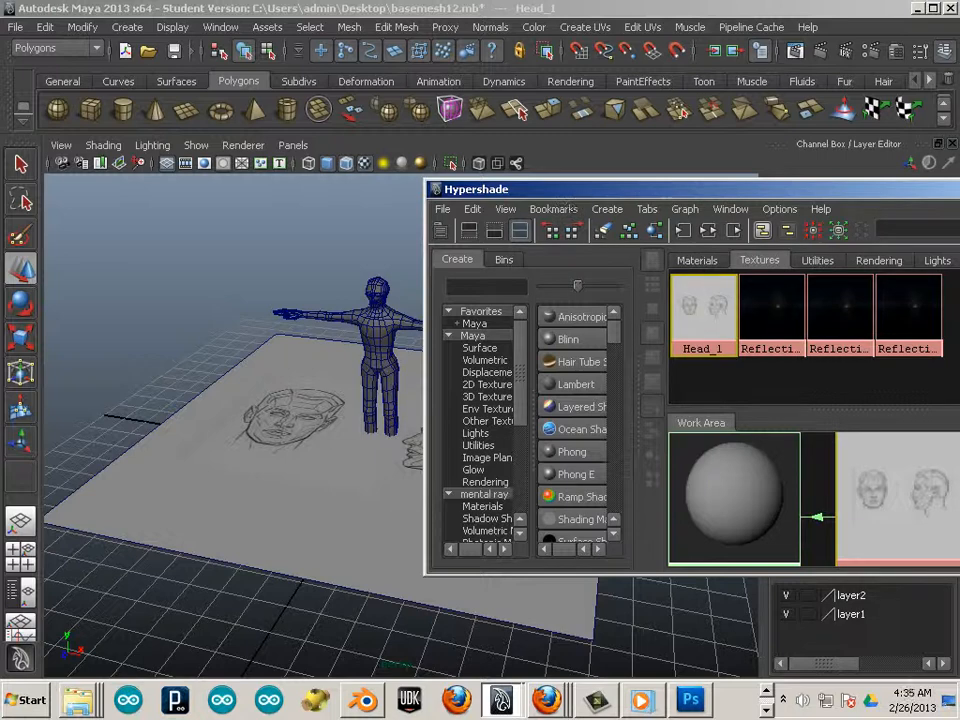
Select the textured plane in the scene and close the Hypershade window
left_click(376, 486)
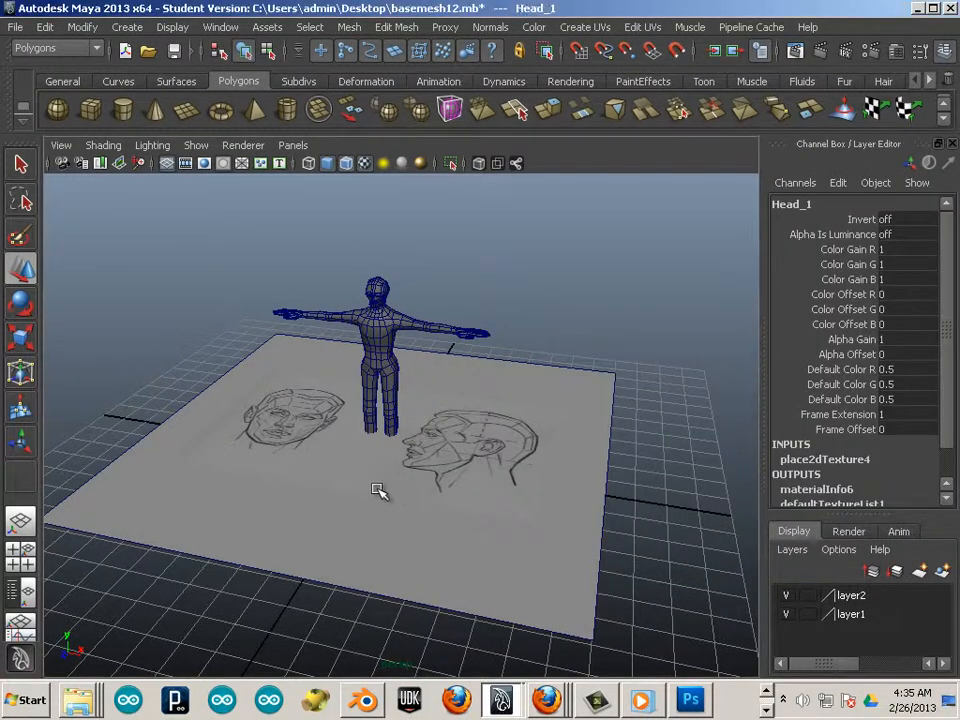
left_click_drag(958, 204, 370, 201)
scroll(299, 544, "down", 2)
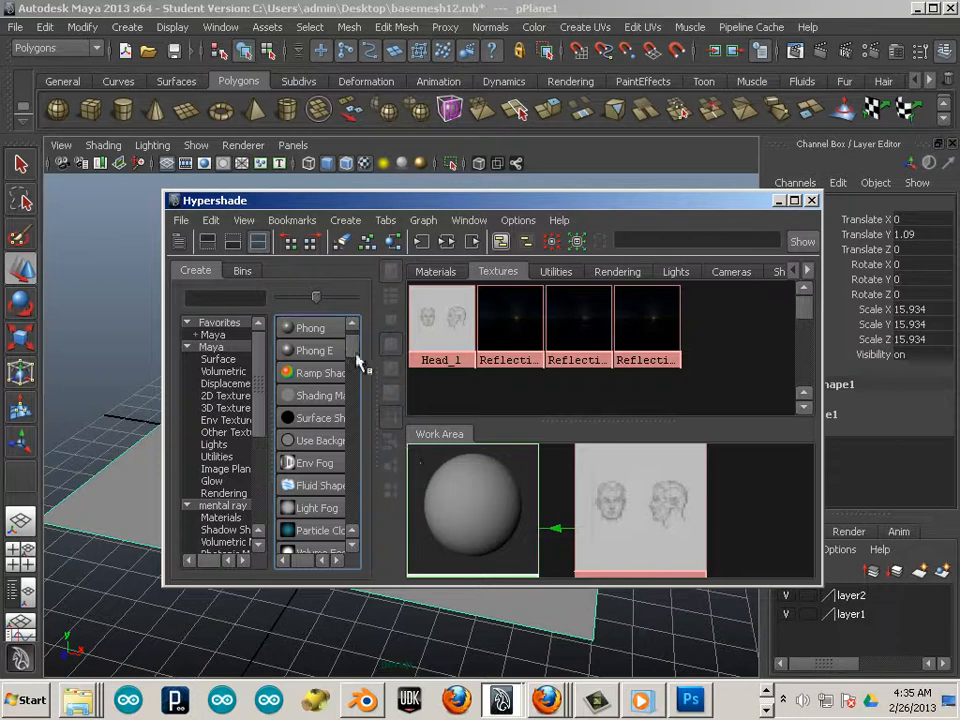
left_click(812, 201)
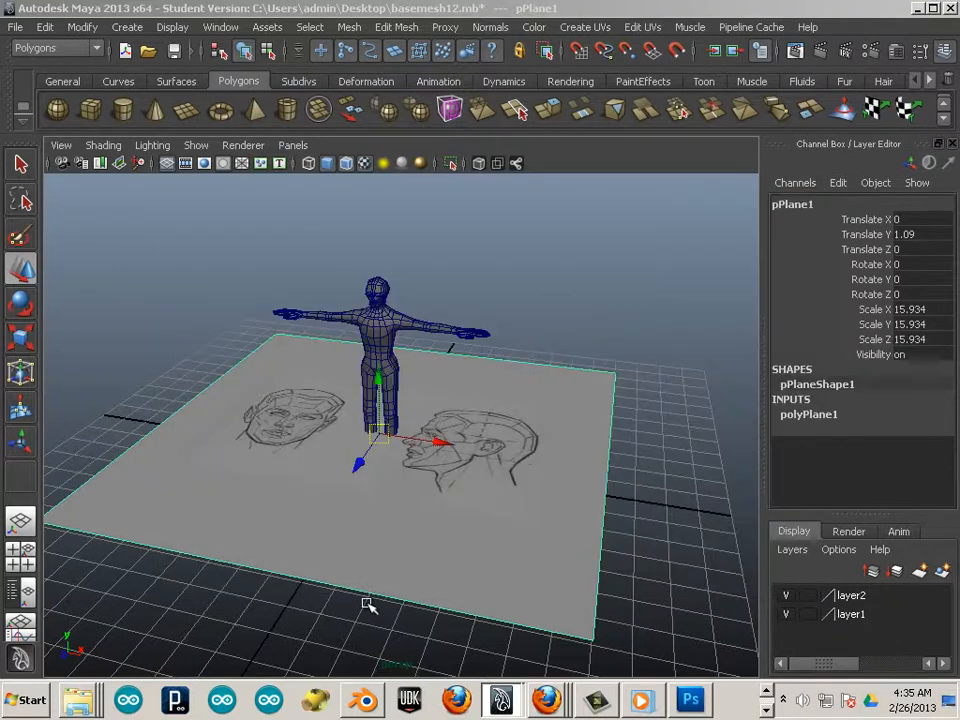
Stand the reference plane upright by setting its Rotate X to 90
left_click(20, 303)
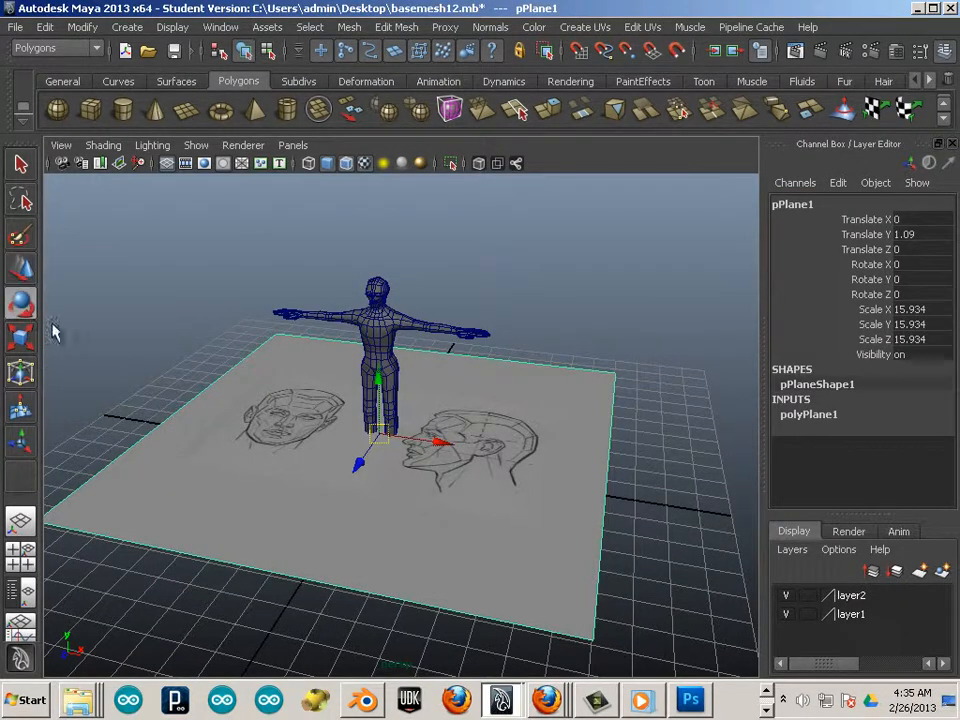
left_click_drag(369, 392, 326, 500)
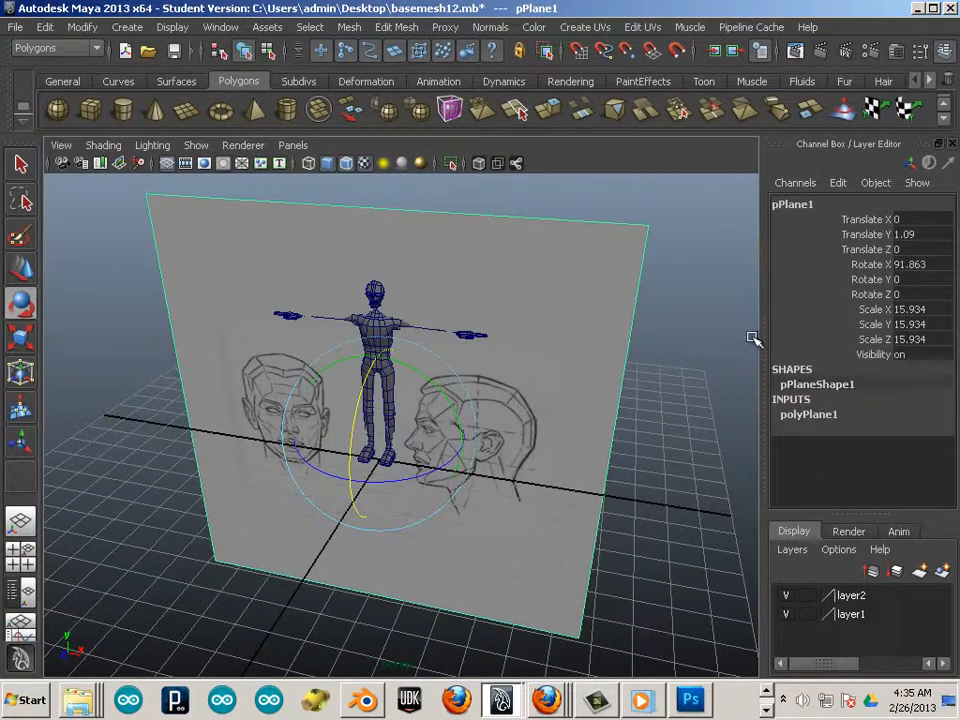
left_click(928, 263)
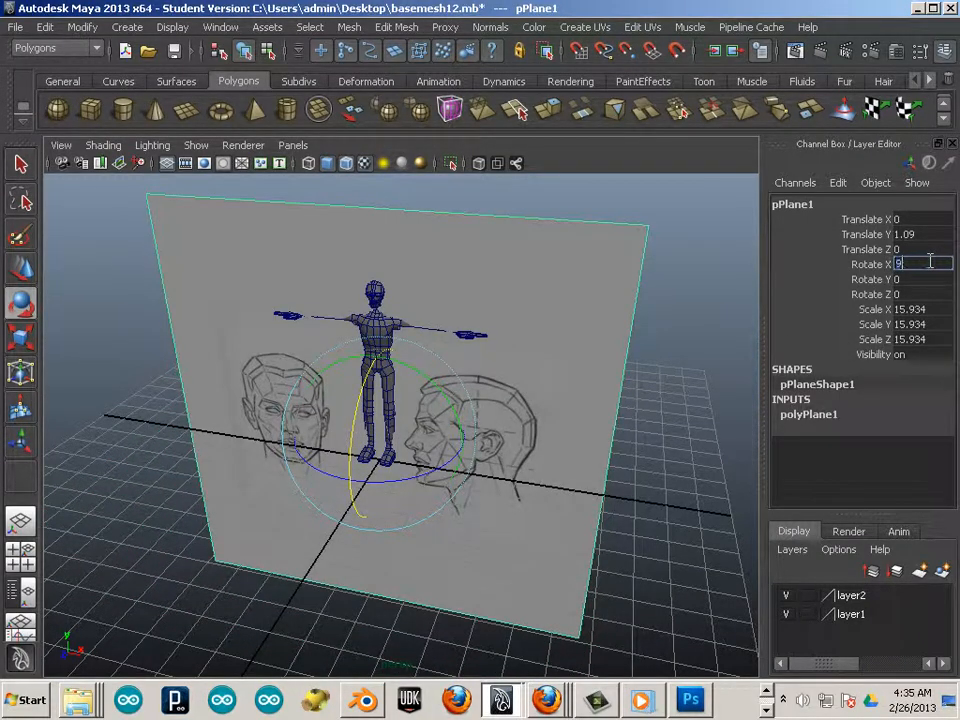
key("Return")
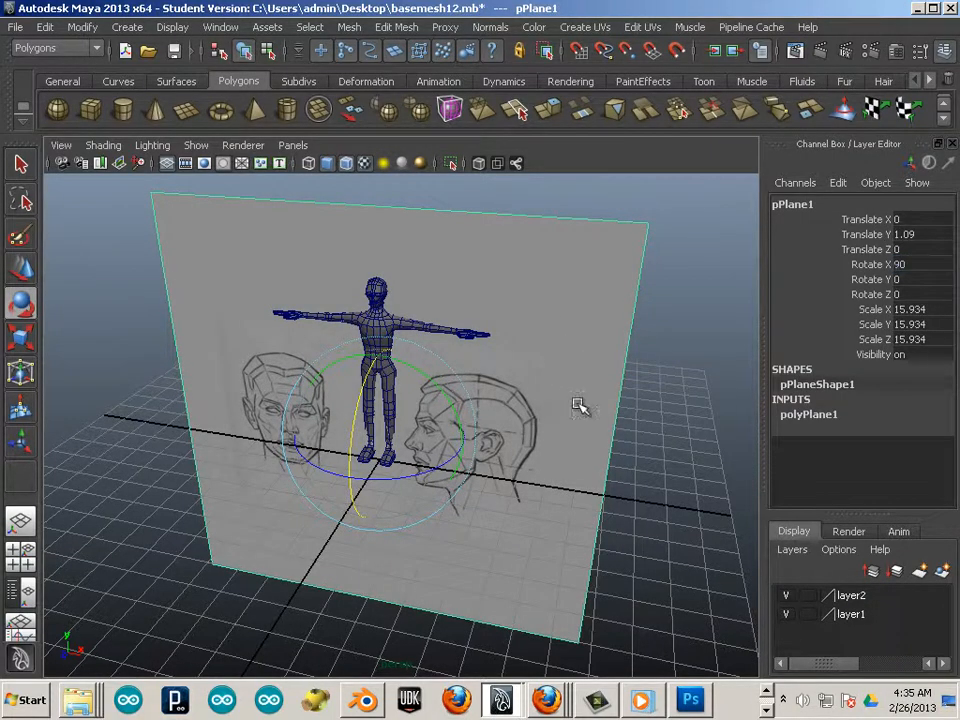
left_click_drag(581, 407, 540, 390, "alt")
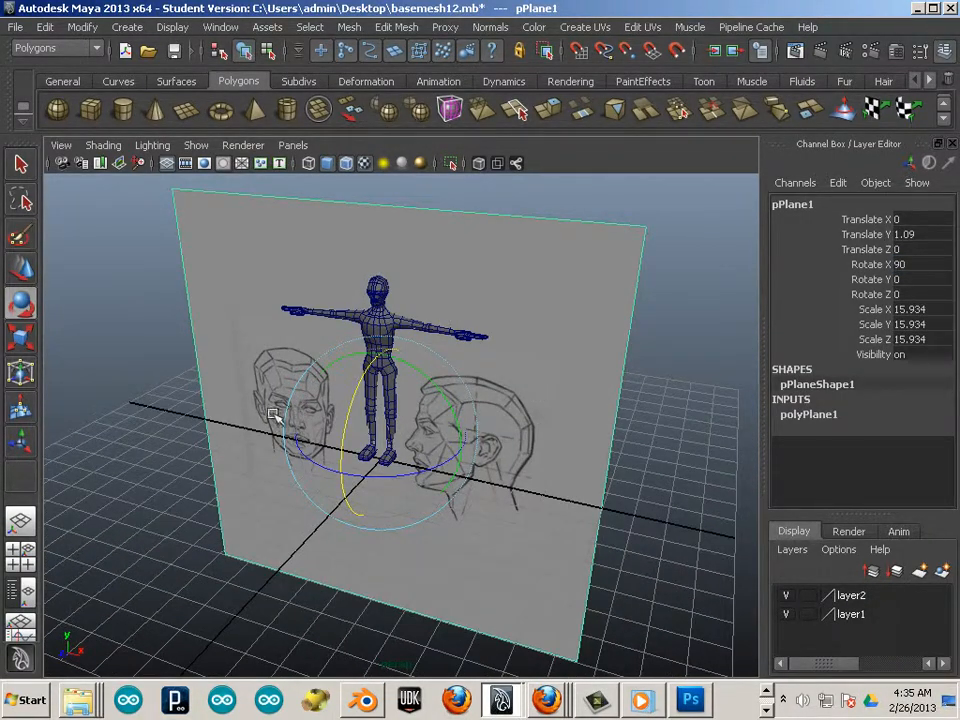
Scale the reference plane down uniformly to about 4.57 and move it behind the base mesh to about Y 6.775, Z -3.52
left_click(22, 338)
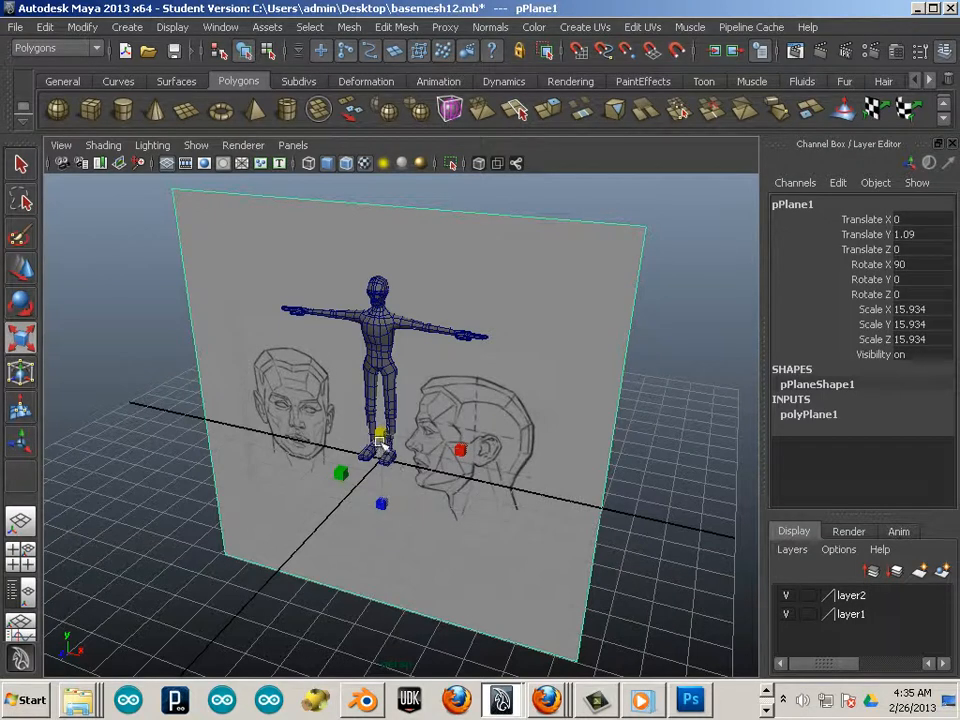
left_click_drag(381, 437, 158, 420)
left_click(22, 268)
left_click_drag(345, 368, 430, 430, "alt")
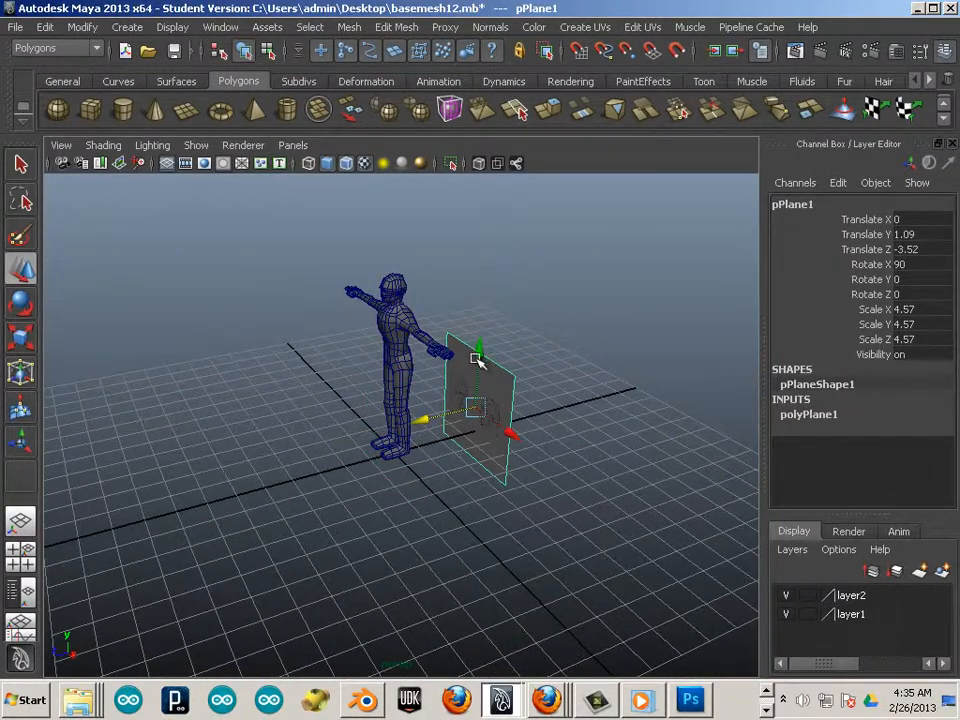
left_click_drag(479, 356, 512, 195)
left_click_drag(424, 304, 500, 382, "alt")
right_click_drag(500, 382, 576, 411, "alt")
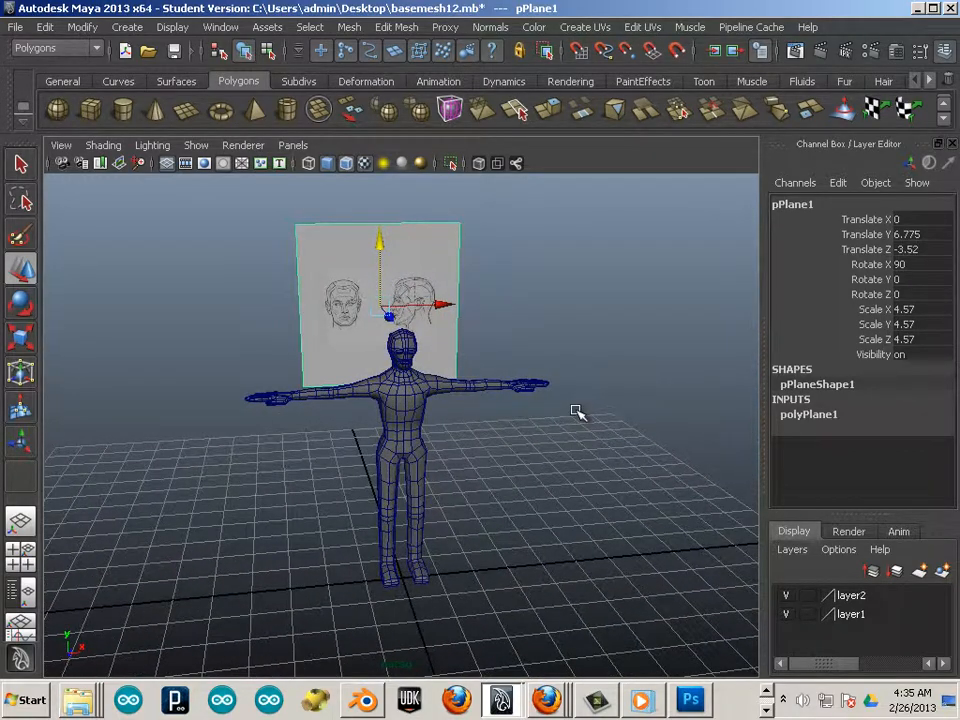
Switch to the front view and select the base mesh
key("space")
key("space")
scroll(580, 416, "down", 5)
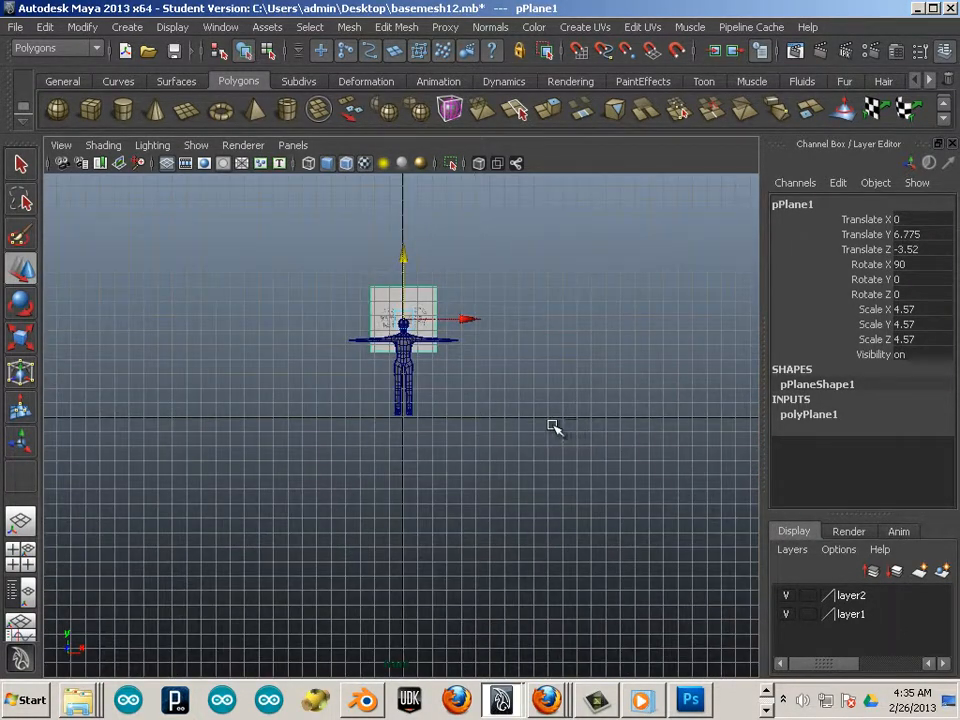
scroll(520, 380, "up", 1)
middle_click_drag(459, 328, 449, 453, "alt")
scroll(447, 454, "up", 5)
scroll(421, 407, "down", 5)
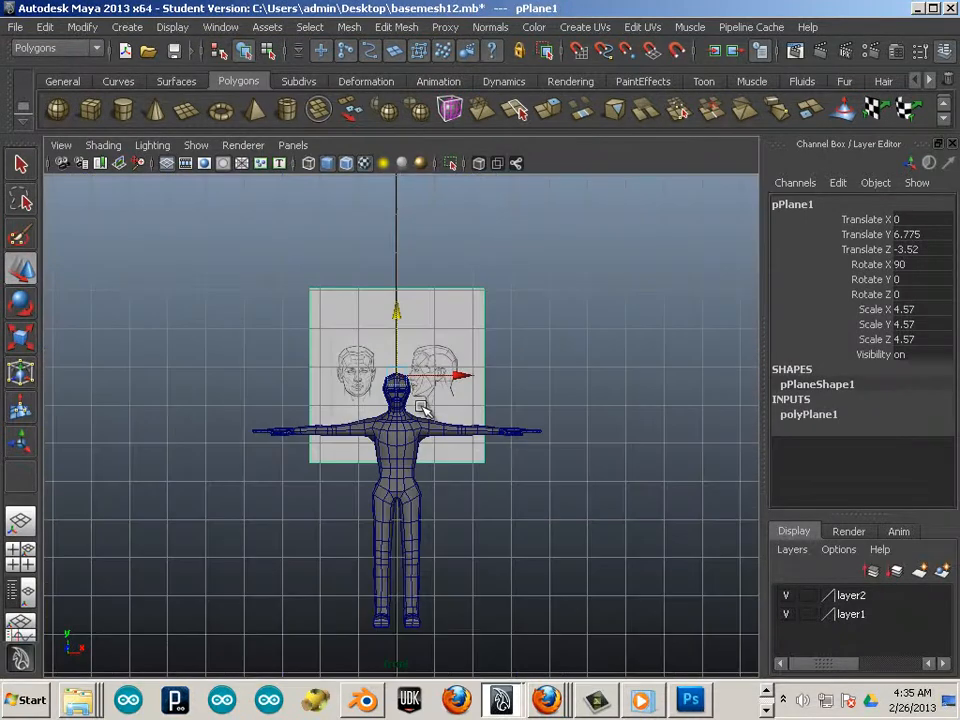
scroll(421, 407, "up", 2)
left_click(410, 497)
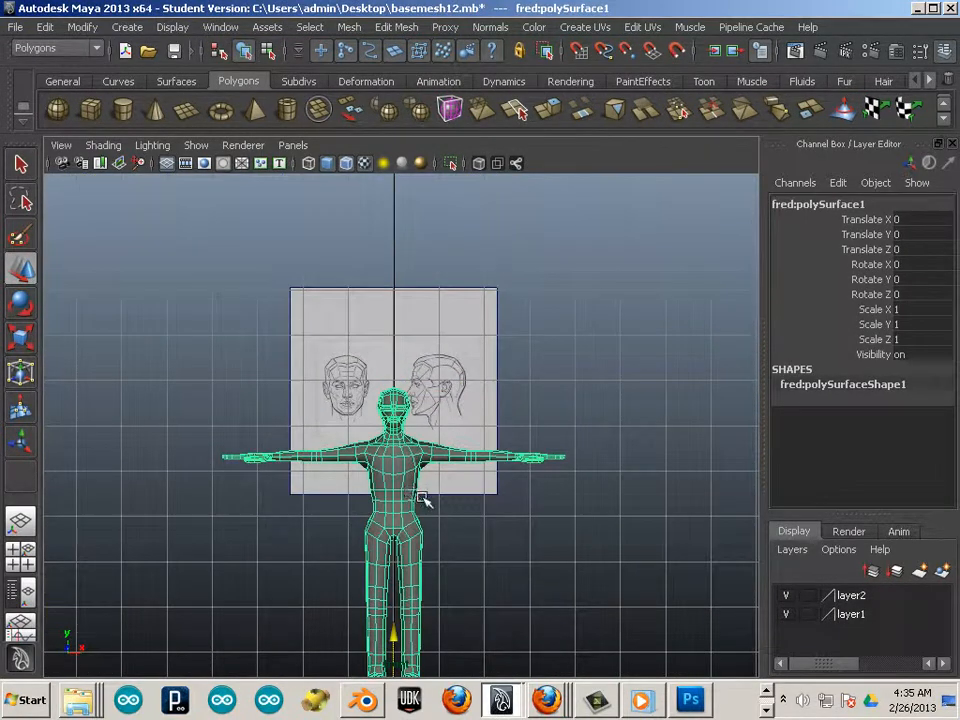
Scale the base mesh up uniformly to about 3.813
scroll(416, 565, "down", 2)
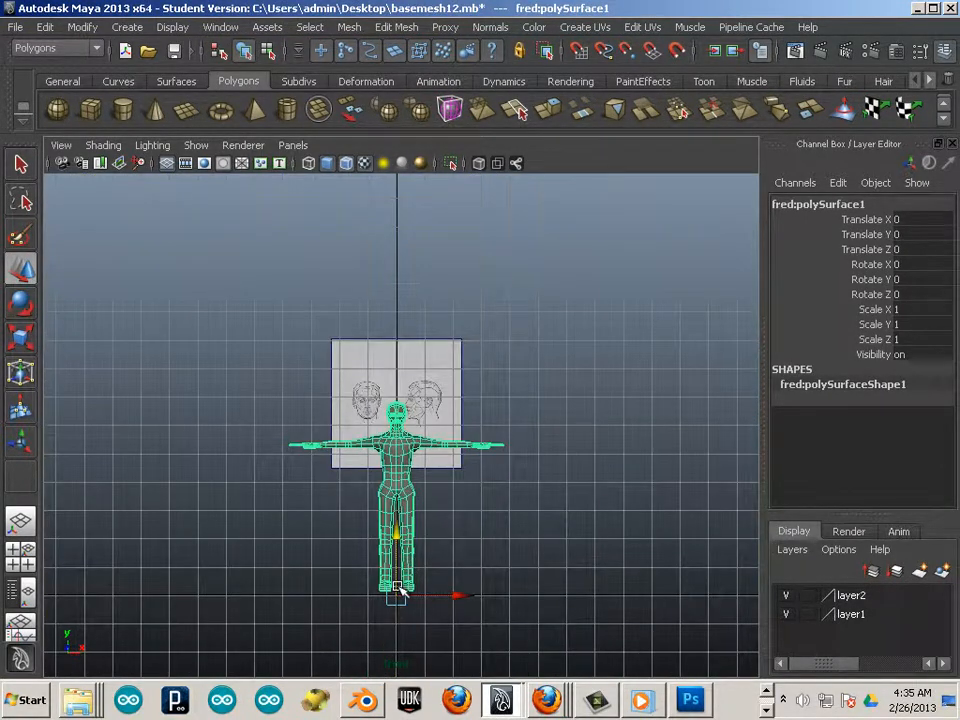
left_click(396, 592)
left_click(399, 494)
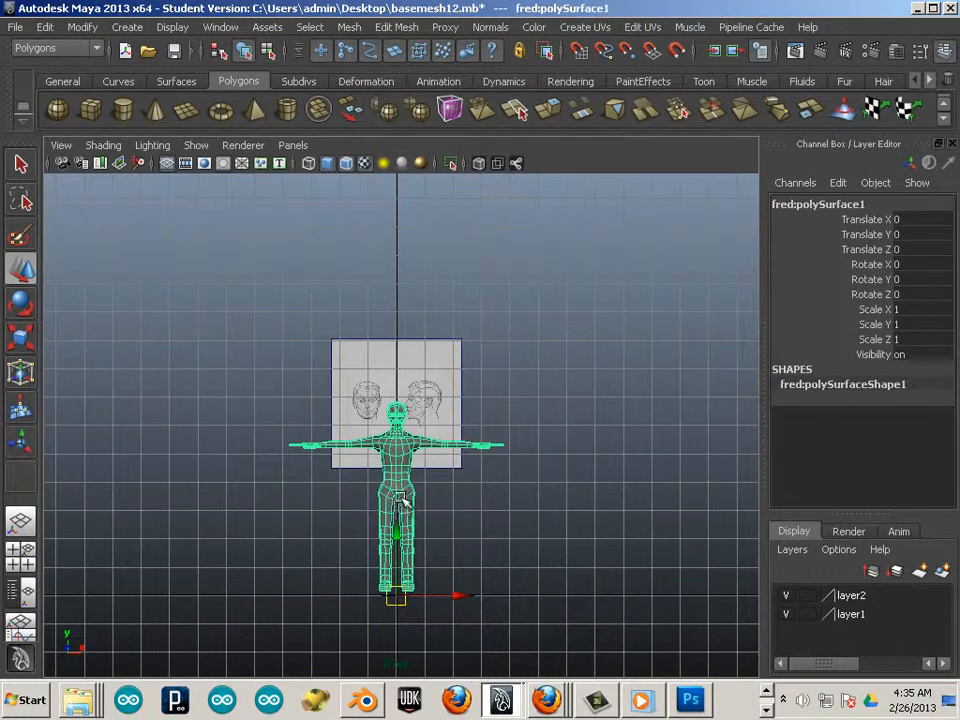
key("r")
left_click_drag(398, 597, 661, 659)
scroll(514, 561, "down", 2)
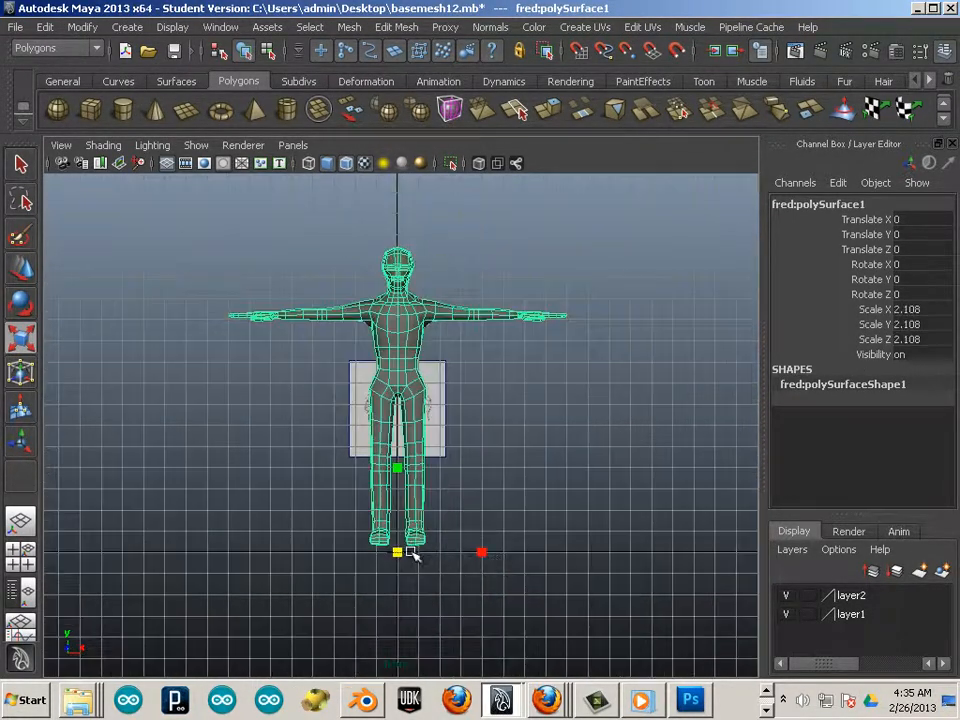
left_click_drag(399, 553, 664, 639)
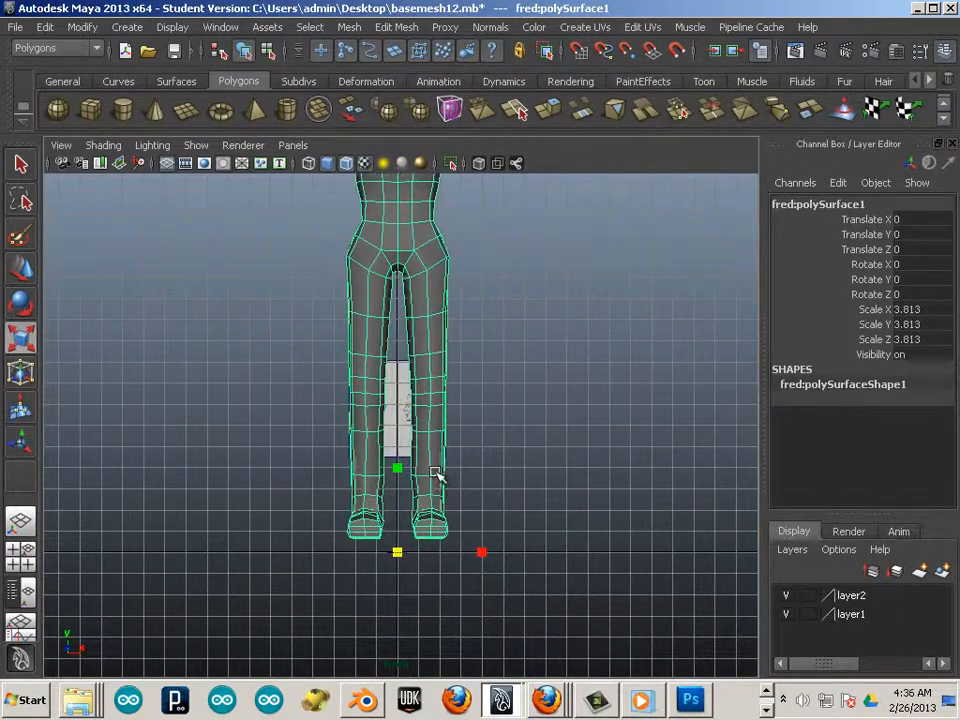
Enlarge the base mesh uniformly a little further, to a scale of about 4.099
middle_click_drag(430, 547, 425, 600, "alt")
left_click(401, 601)
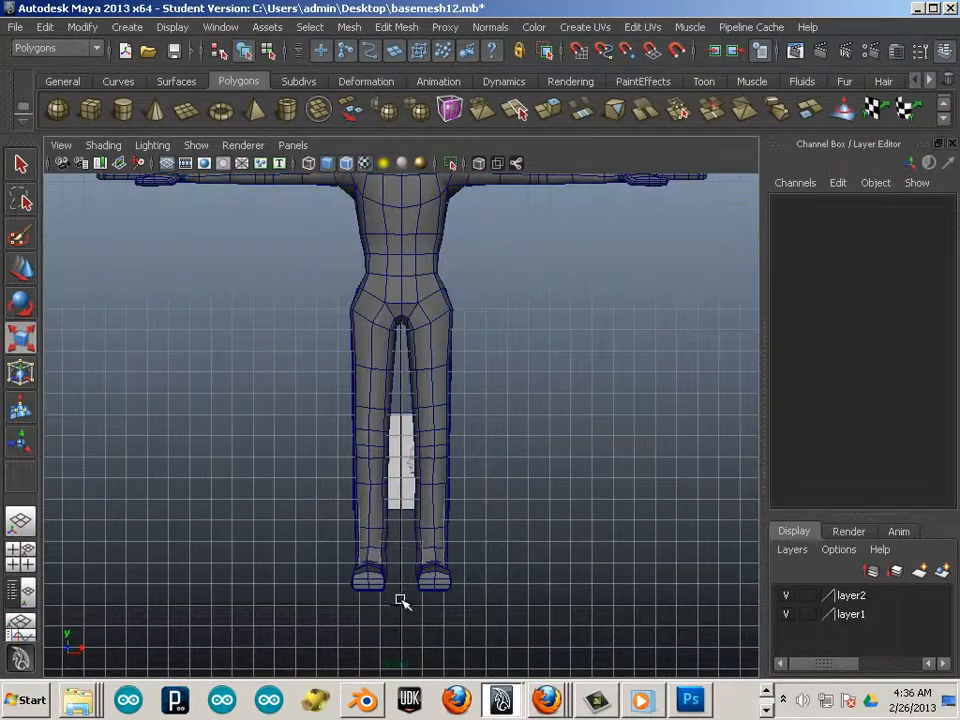
left_click(424, 565)
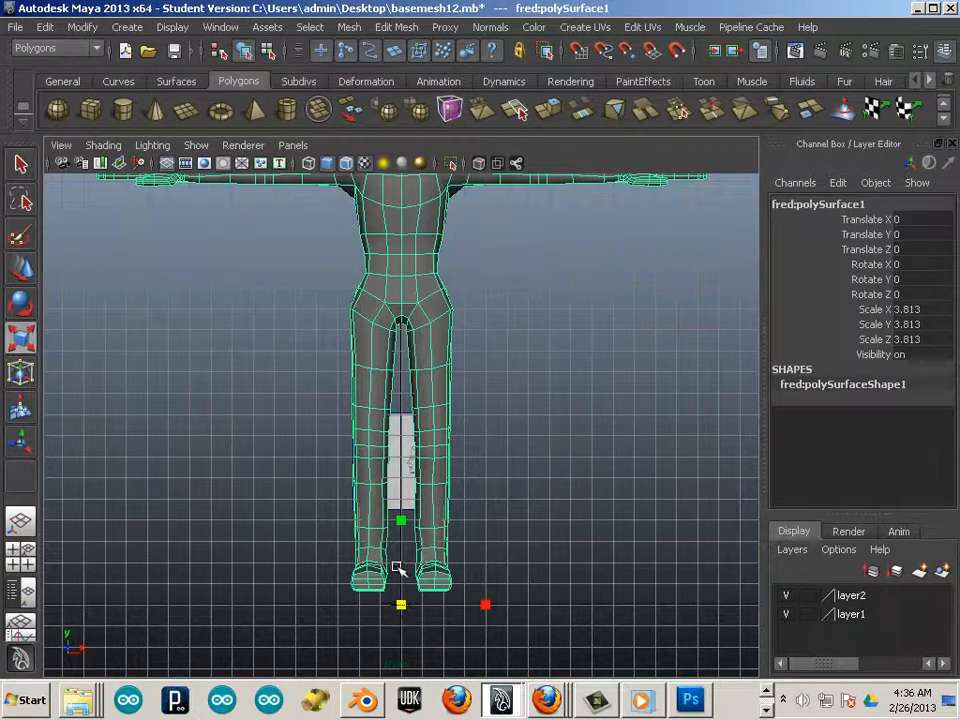
middle_click_drag(397, 567, 398, 553, "alt")
scroll(404, 596, "up", 5)
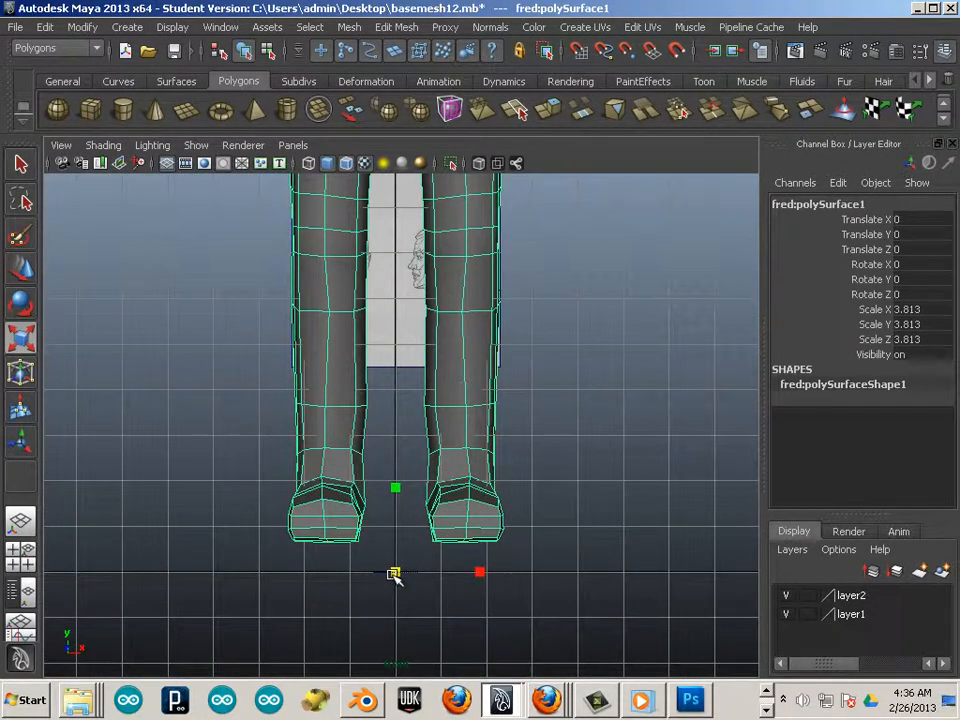
left_click_drag(393, 573, 497, 626)
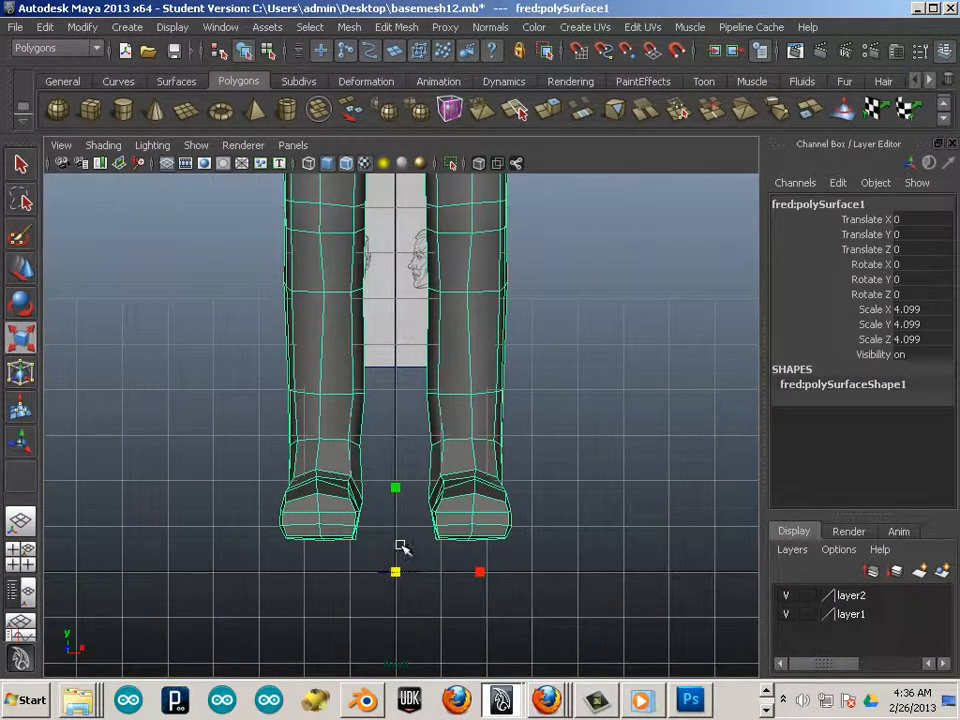
In the perspective view, snap the base mesh's pivot to a vertex on the sole of one foot
key("space")
key("space")
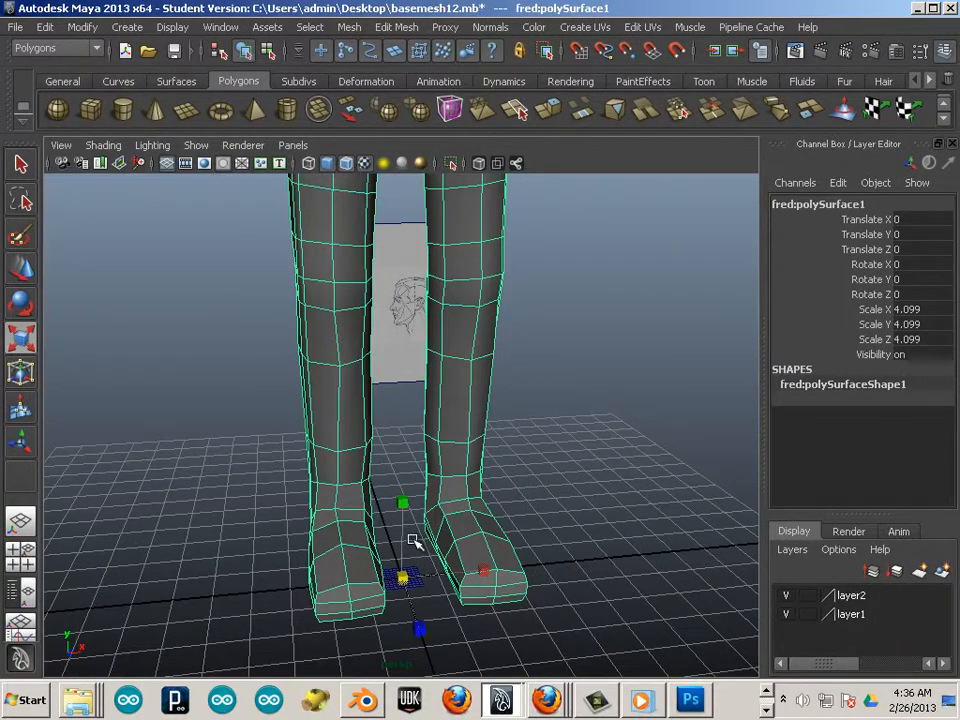
left_click_drag(413, 541, 444, 453, "alt")
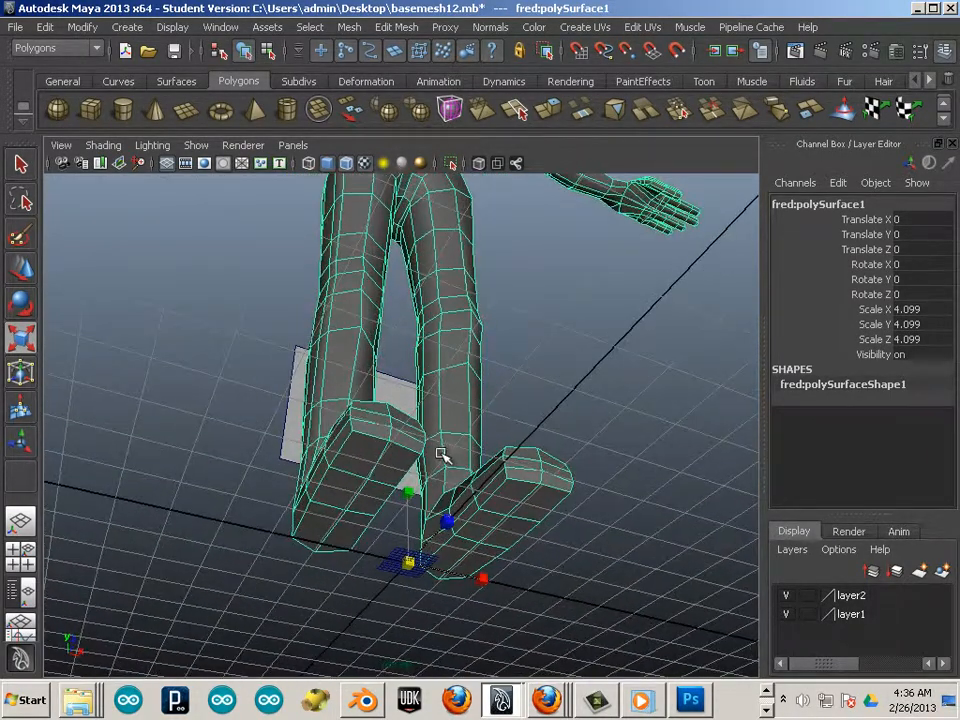
key("d")
key("v")
left_click_drag(408, 562, 348, 513)
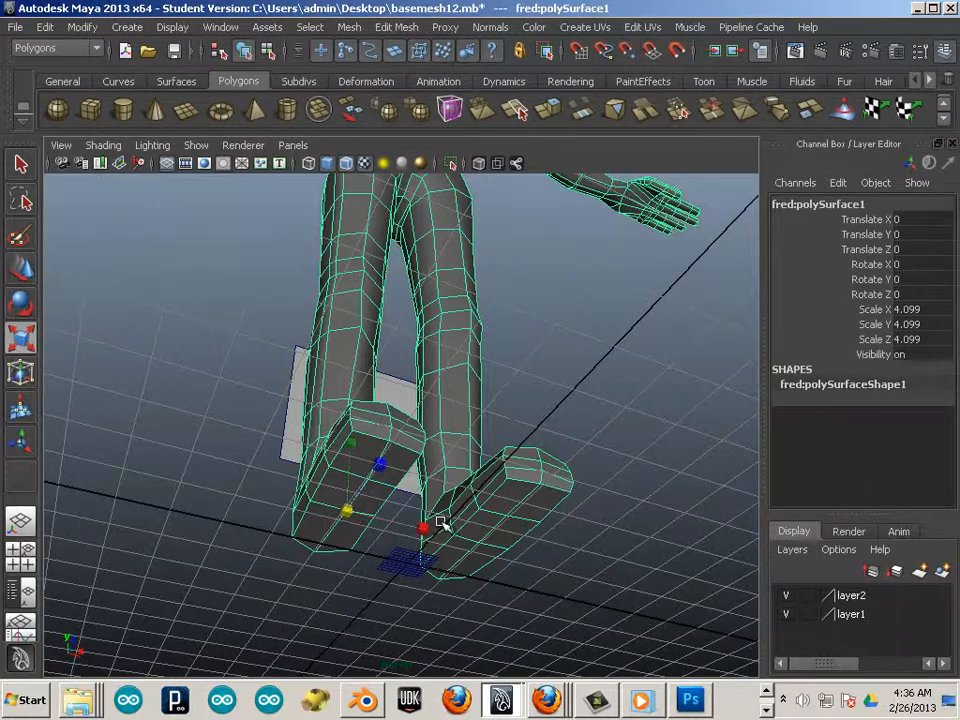
Undo the accidental scaling and snap the base mesh down so its feet rest on the grid, at about Translate Y -0.695
left_click_drag(441, 523, 330, 590, "alt")
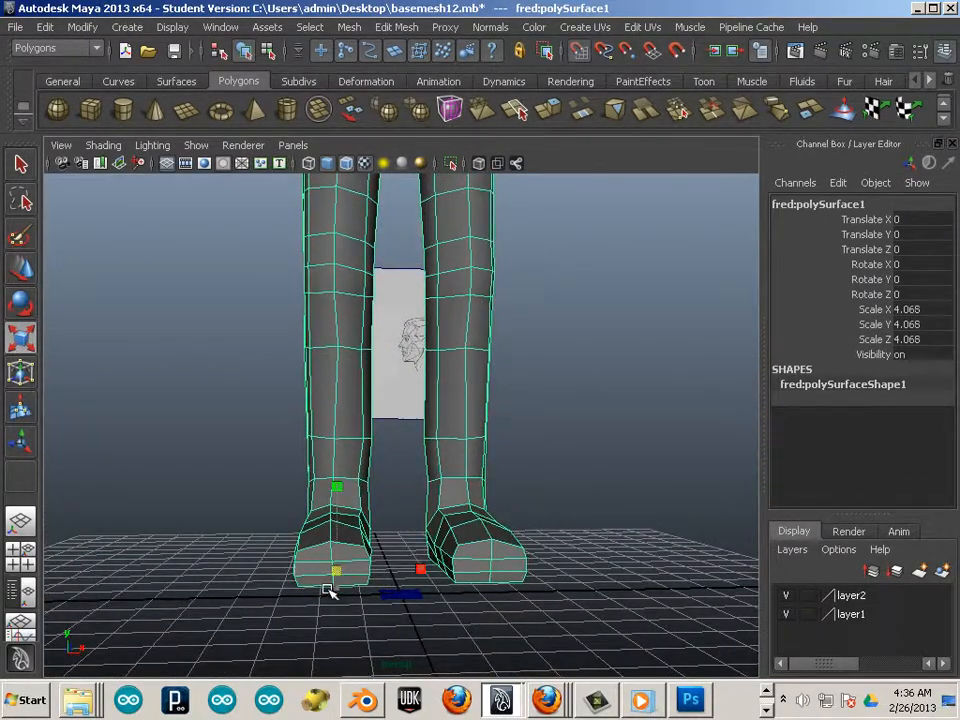
key("ctrl+z")
key("w")
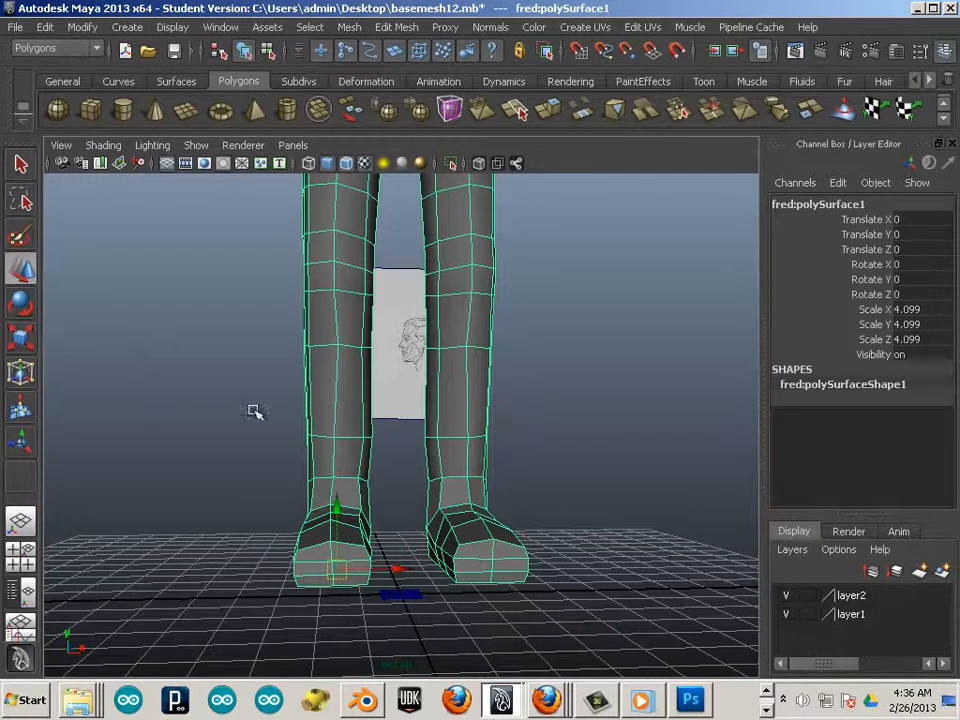
middle_click_drag(334, 570, 321, 600)
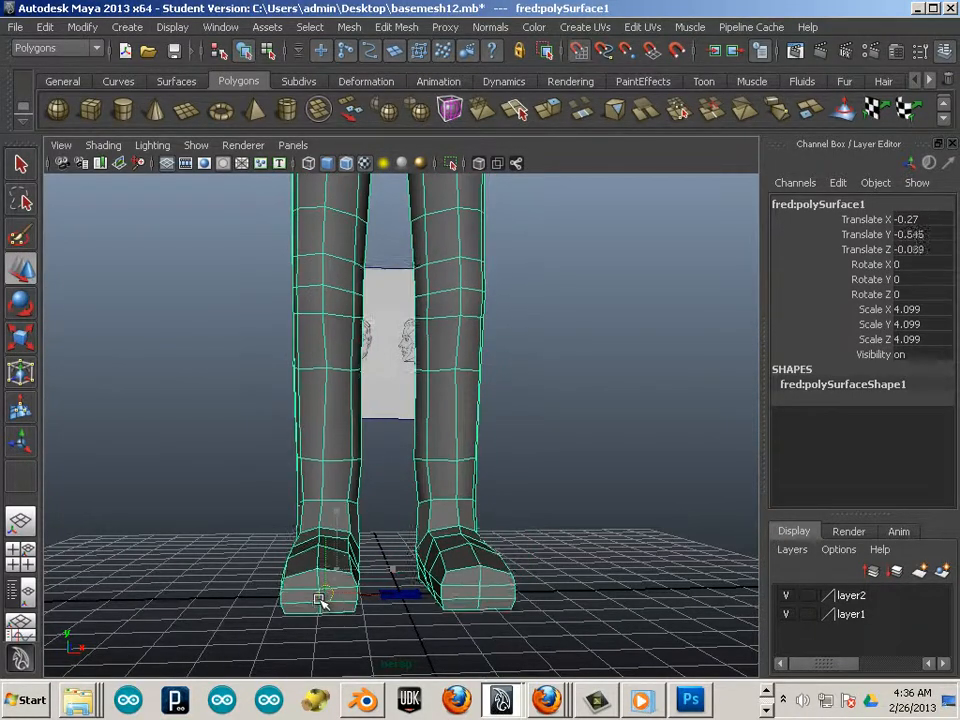
mouse_move(319, 600)
left_mouse_down()
mouse_move(334, 597)
mouse_move(325, 603)
left_mouse_up()
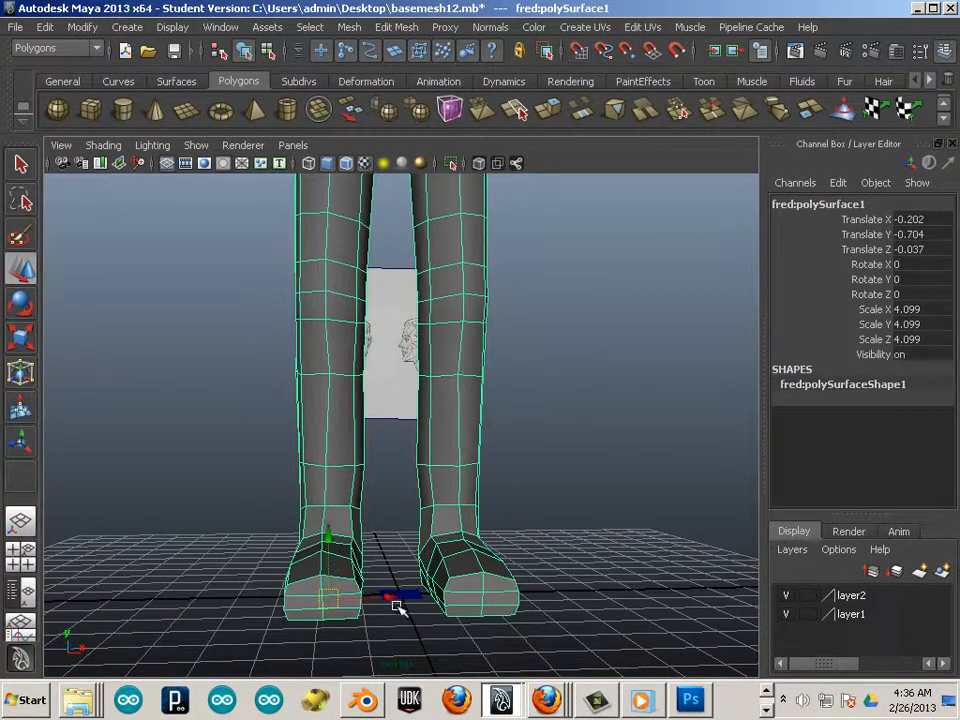
left_click_drag(395, 606, 347, 547, "alt")
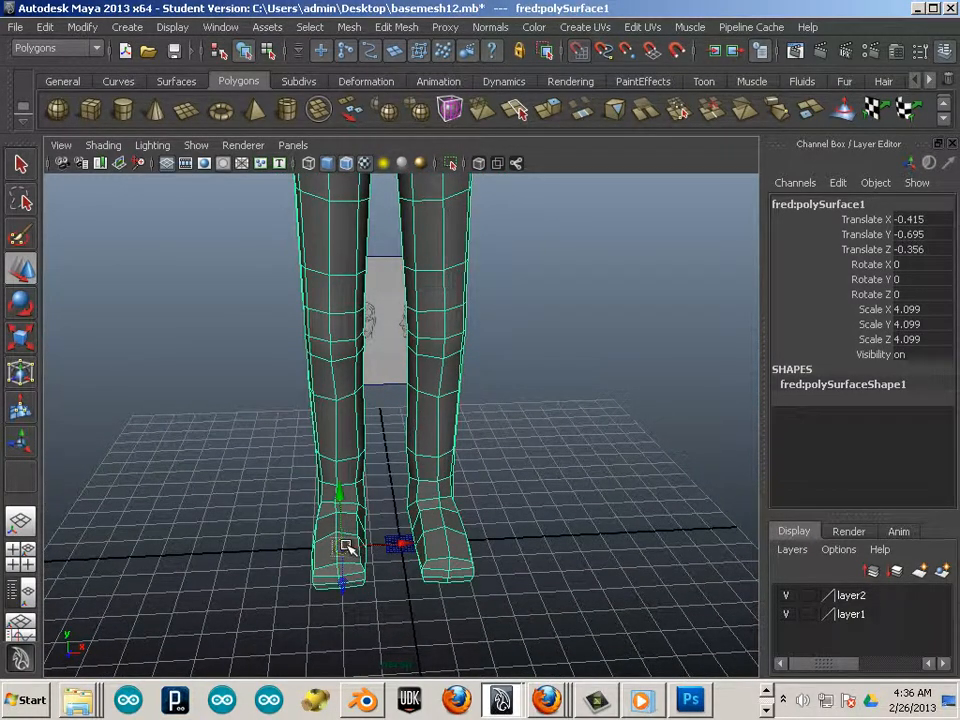
left_click_drag(364, 525, 345, 510, "alt")
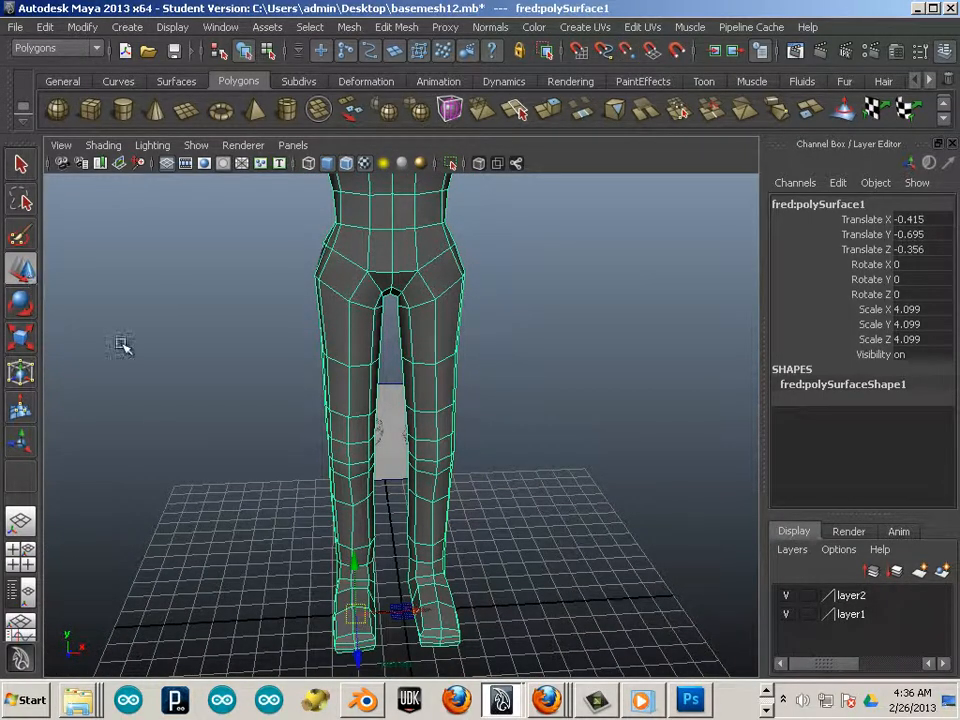
Snap the base mesh's pivot to the centre-line vertex at the front of the waist
key("d")
key("v")
left_click_drag(356, 612, 392, 229)
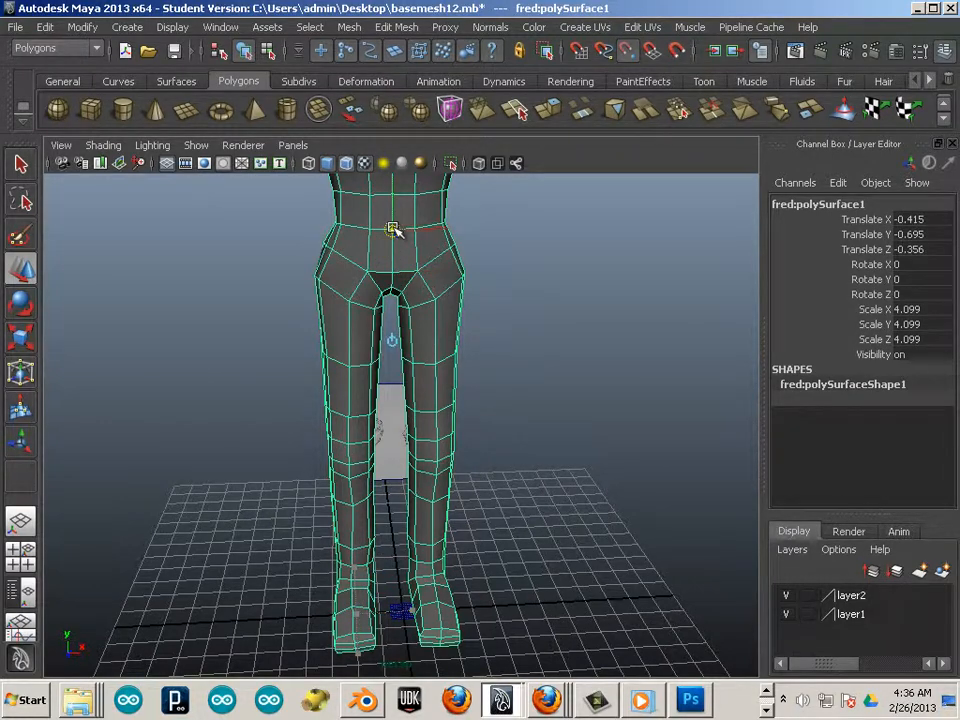
In the front view, snap the base mesh sideways so its centre line sits on the vertical grid axis
key("space")
key("space")
middle_click_drag(381, 232, 341, 521, "alt")
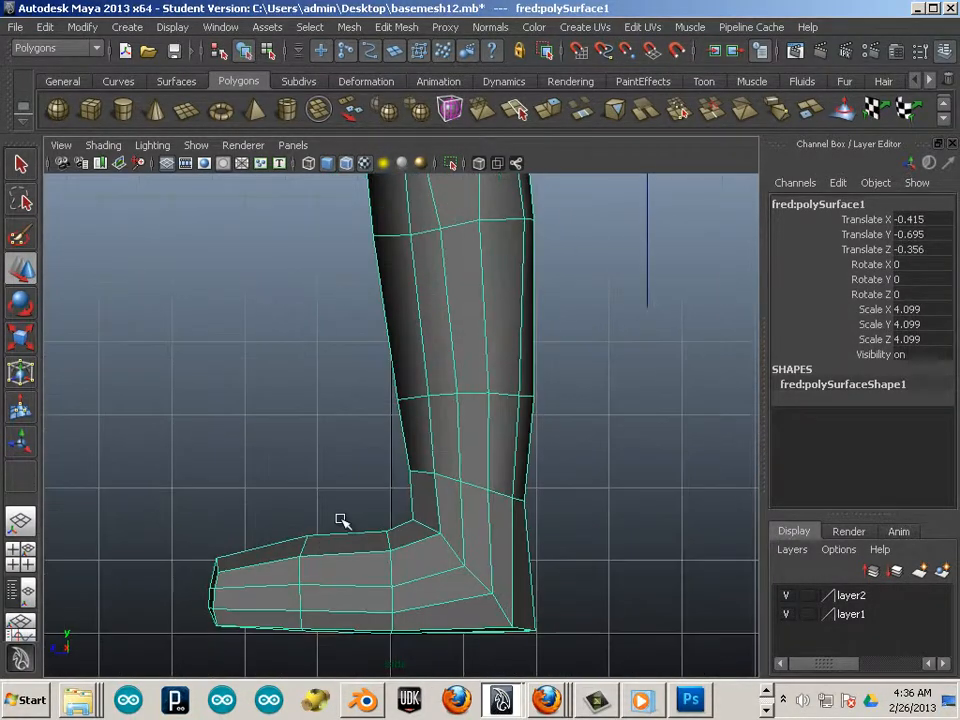
key("space")
key("space")
middle_click_drag(444, 320, 422, 553, "alt")
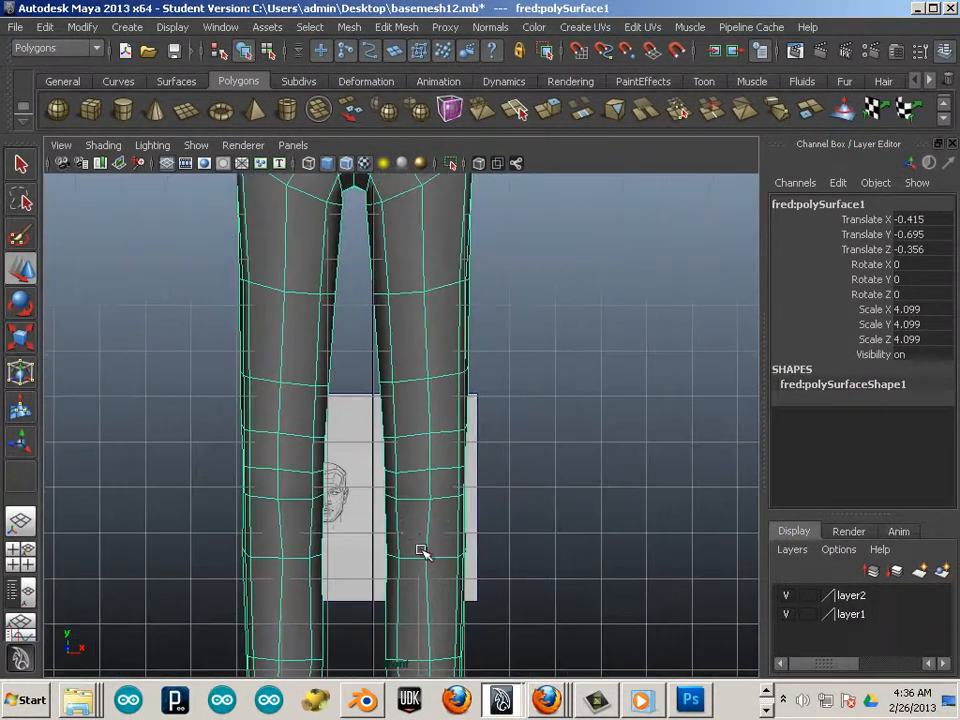
right_click_drag(422, 553, 313, 469, "alt")
middle_click_drag(313, 469, 303, 630, "alt")
right_click_drag(364, 448, 415, 479, "alt")
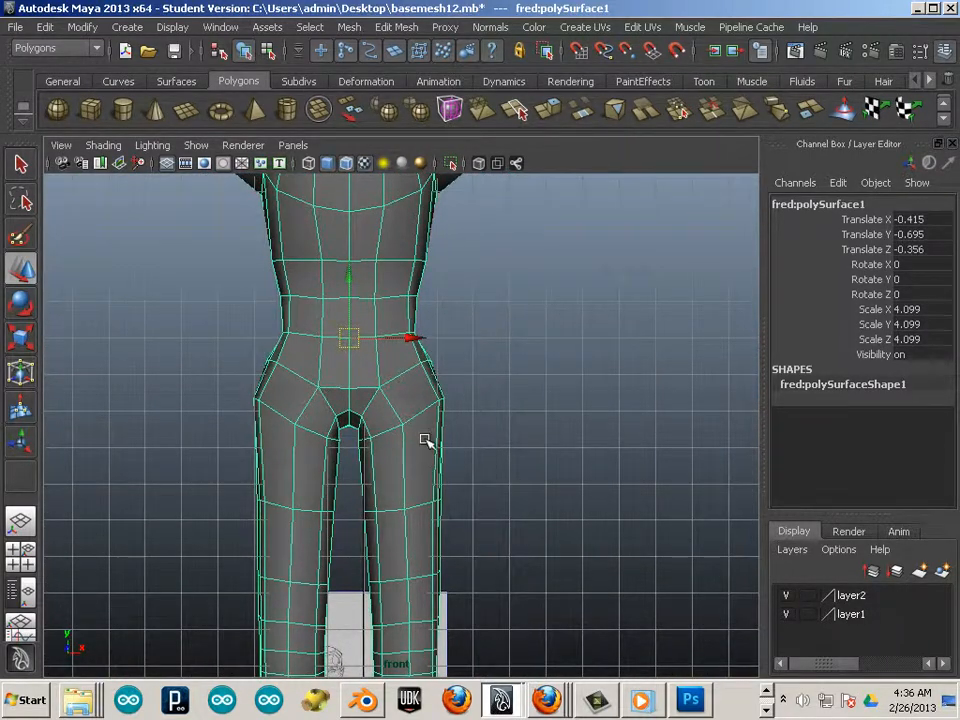
middle_click_drag(424, 440, 437, 451, "alt")
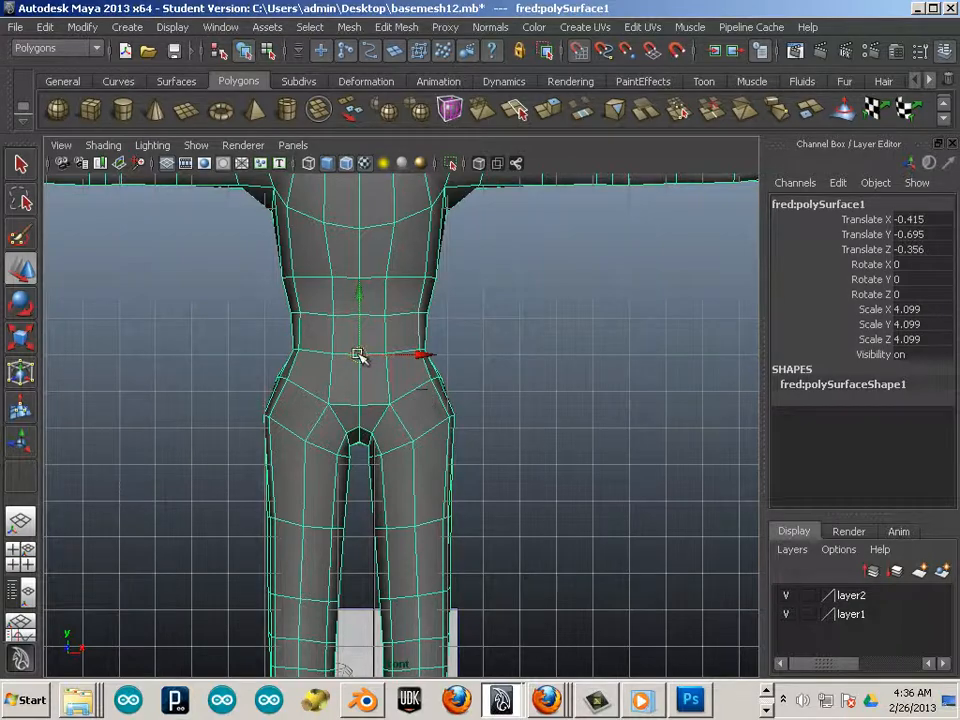
left_click_drag(360, 356, 371, 357)
Select the reference plane and raise it behind the base mesh's head, to about Translate Y 25.659
right_click_drag(496, 474, 405, 435, "alt")
middle_click_drag(440, 480, 510, 444, "alt")
middle_click_drag(406, 434, 389, 491, "alt")
right_click_drag(388, 435, 650, 622, "alt")
middle_click_drag(430, 410, 415, 485, "alt")
left_click(414, 491)
left_click_drag(398, 441, 424, 184)
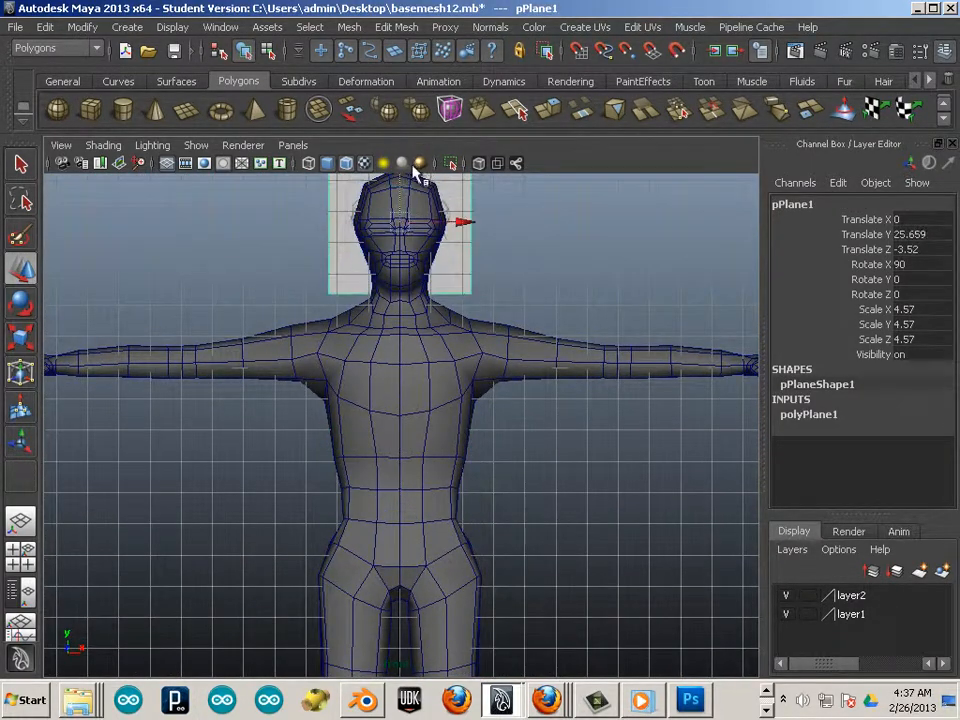
Turn on X-Ray shading in the front view and frame the head
middle_click_drag(424, 184, 435, 332, "alt")
left_click(92, 150)
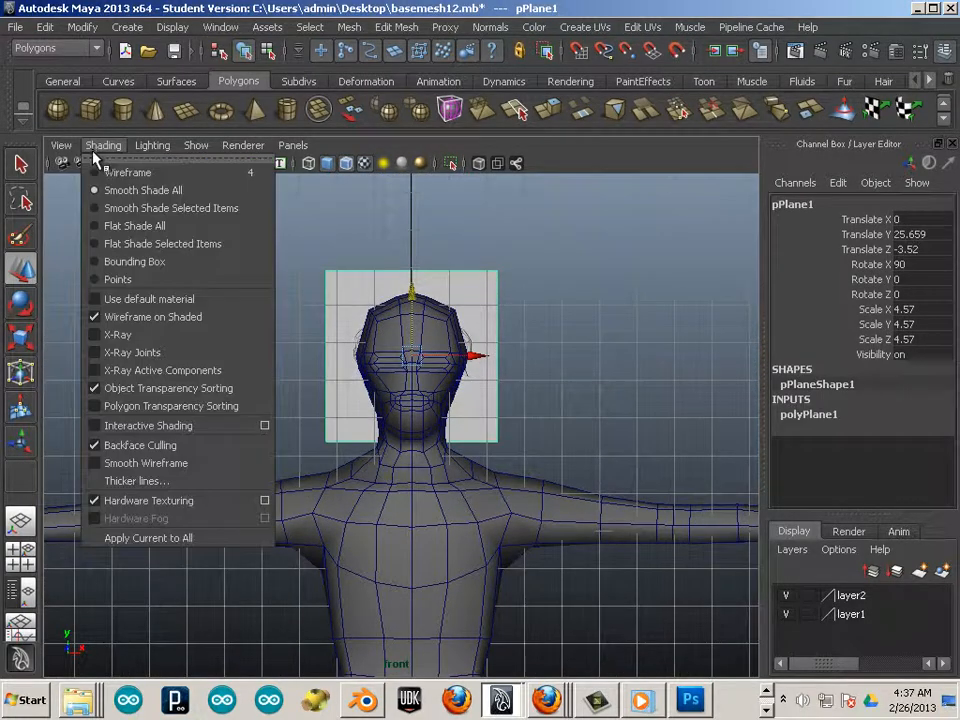
left_click(141, 336)
middle_click_drag(398, 350, 367, 353, "alt")
right_click_drag(367, 353, 441, 394, "alt")
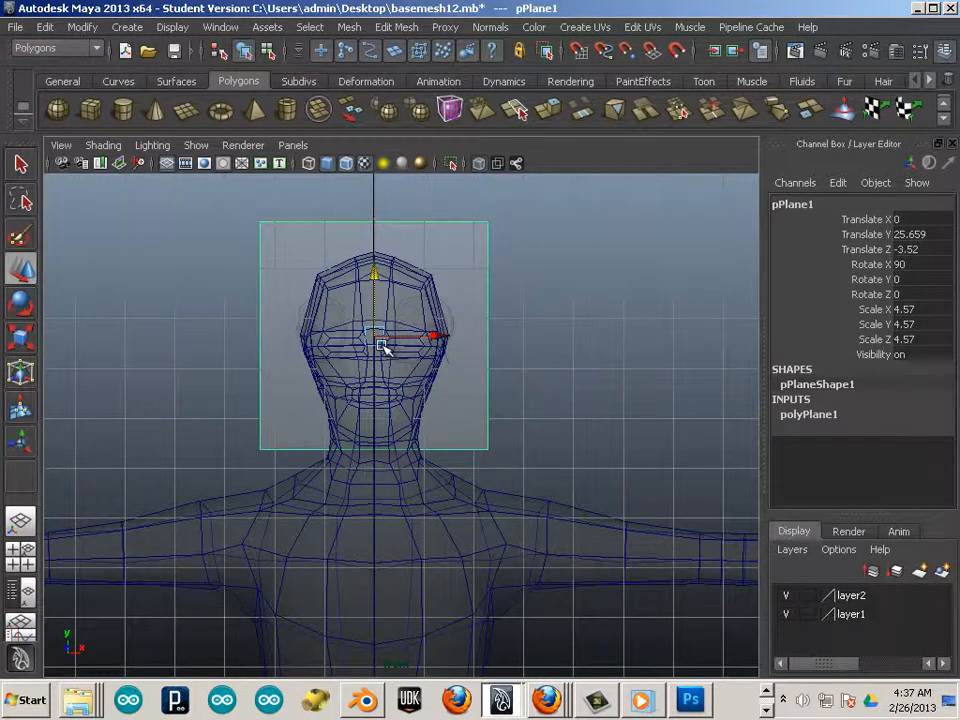
Scale the reference plane up uniformly to about 15.826 to bring the sketched heads closer to the mesh head's size
key("r")
mouse_move(375, 336)
left_mouse_down()
mouse_move(546, 411)
mouse_move(413, 369)
left_mouse_up()
left_click_drag(372, 336, 521, 411)
key("w")
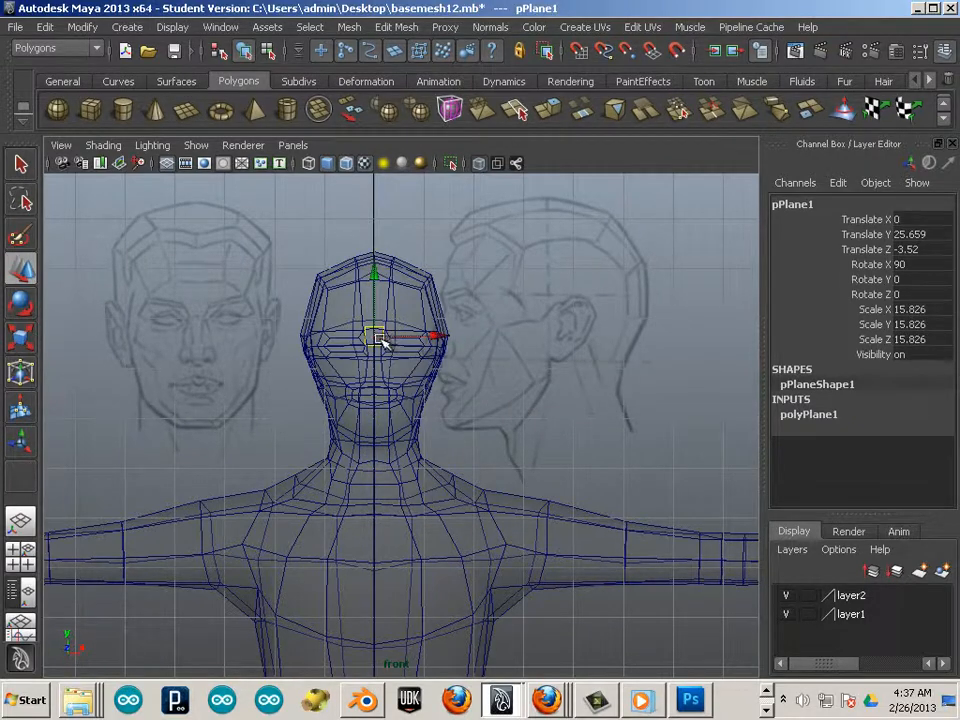
Scale the plane to about 12.925 and move it to about X 2.917, Y 25.095, aligning the front sketch with the mesh head
left_click_drag(377, 336, 458, 370)
key("r")
key("w")
left_click_drag(557, 362, 529, 368)
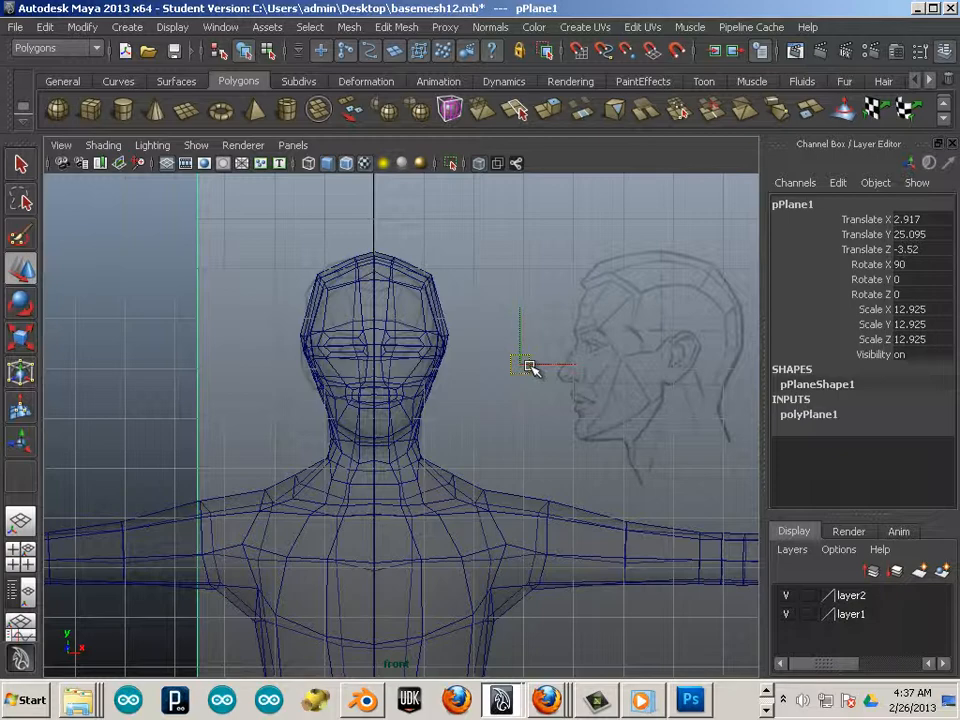
scroll(469, 366, "up", 3)
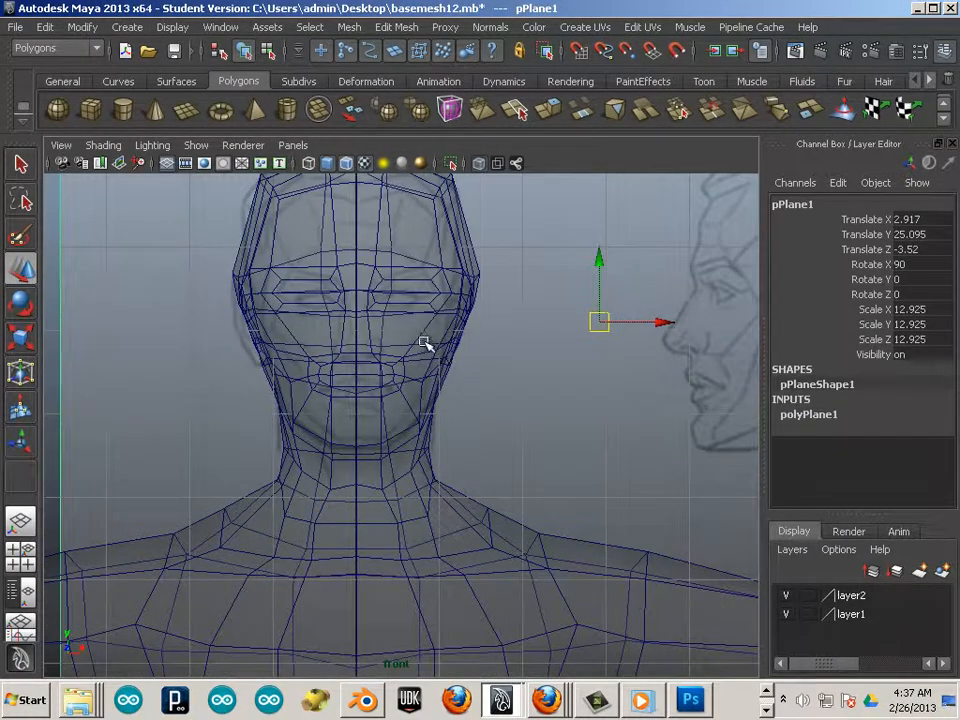
scroll(443, 459, "up", 1)
scroll(443, 459, "up", 2)
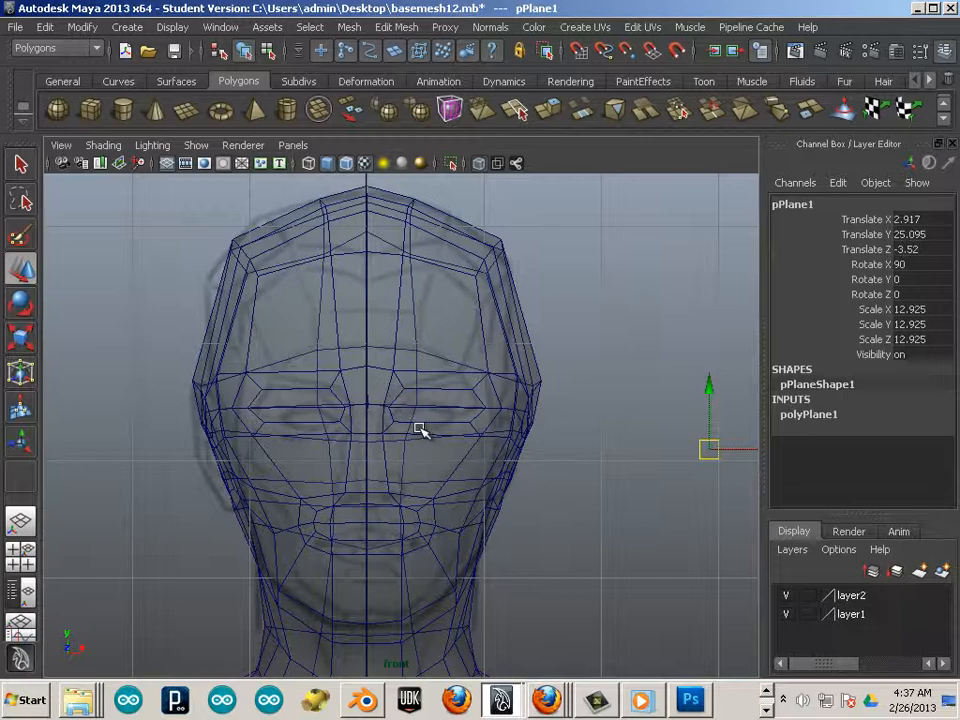
Duplicate the reference plane and move the copy sideways to about Translate X -6.098
scroll(419, 428, "down", 4)
scroll(600, 470, "down", 1)
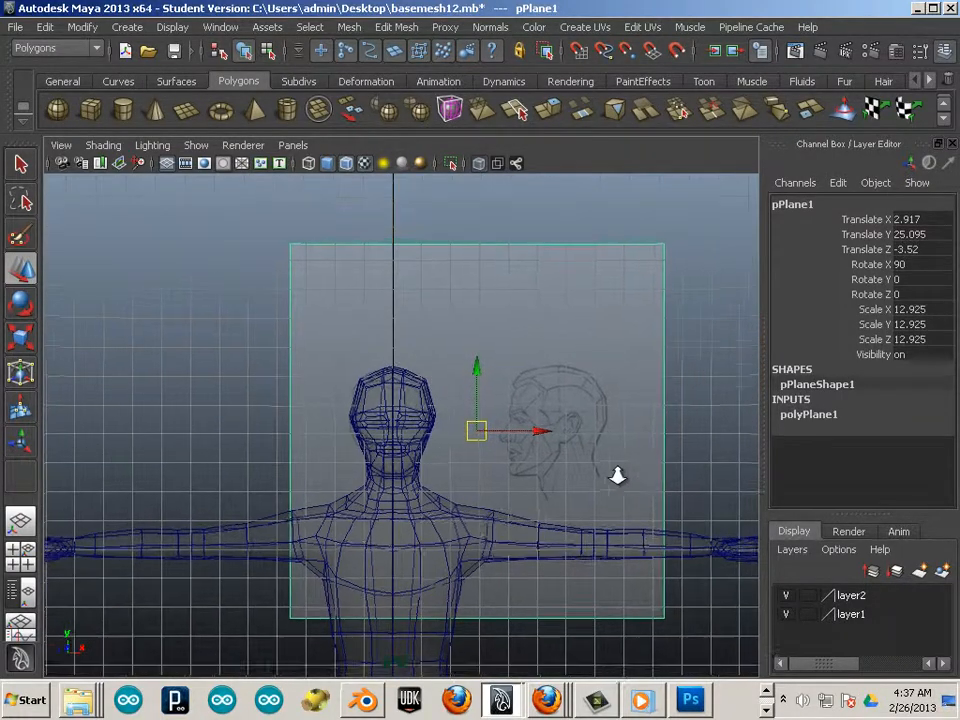
middle_click_drag(411, 422, 452, 386, "alt")
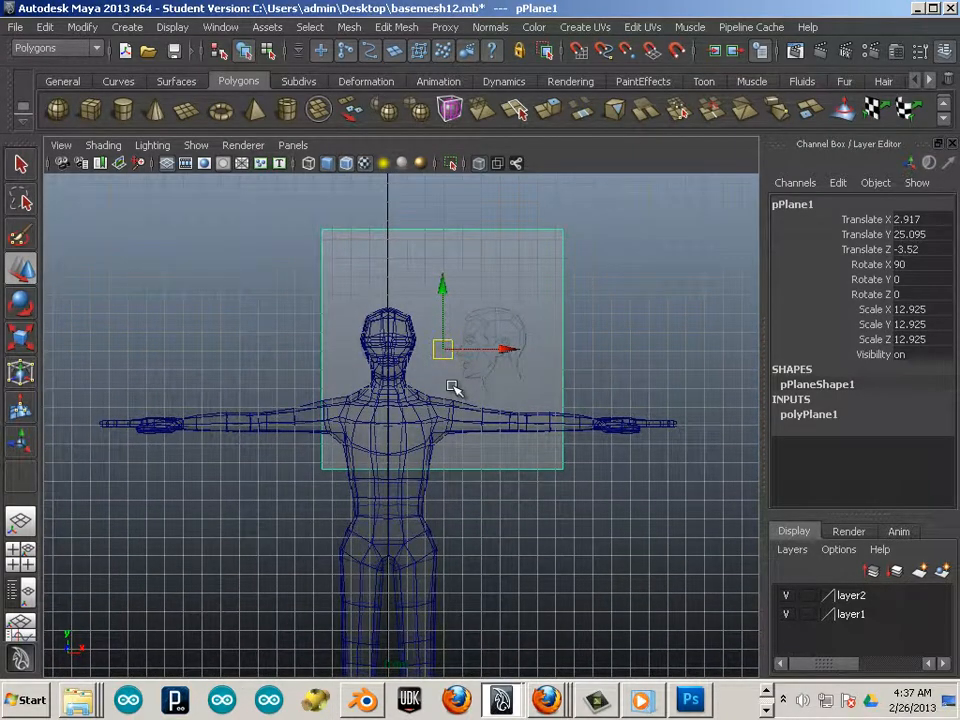
key("ctrl+d")
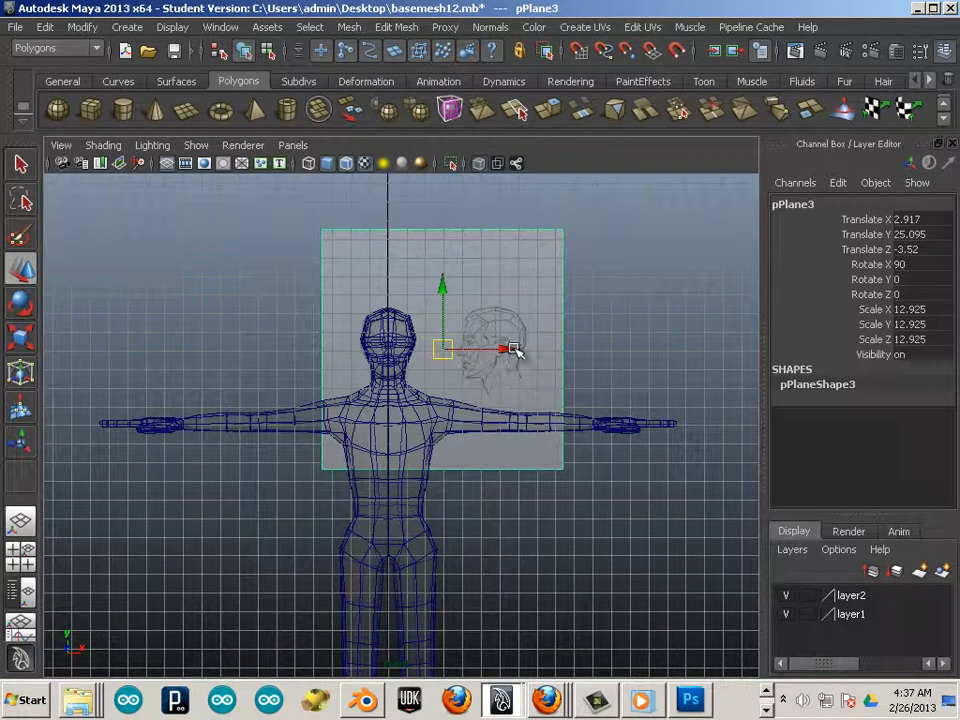
left_click_drag(514, 348, 347, 349)
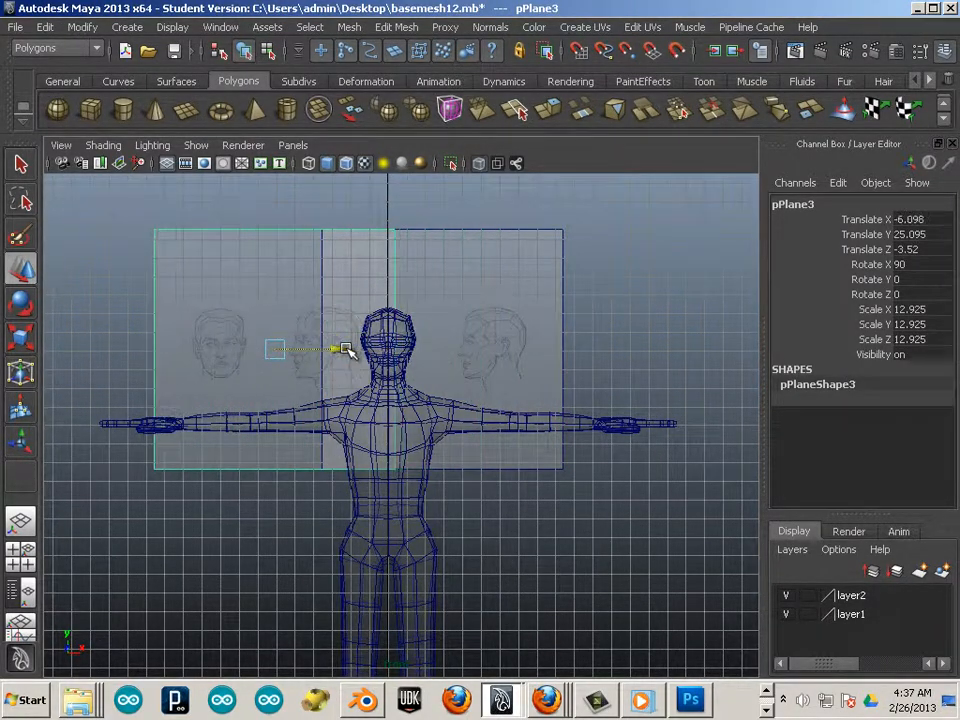
In the top view, rotate the duplicated plane perpendicular to the original by setting Rotate Y to 90
key("space")
key("space")
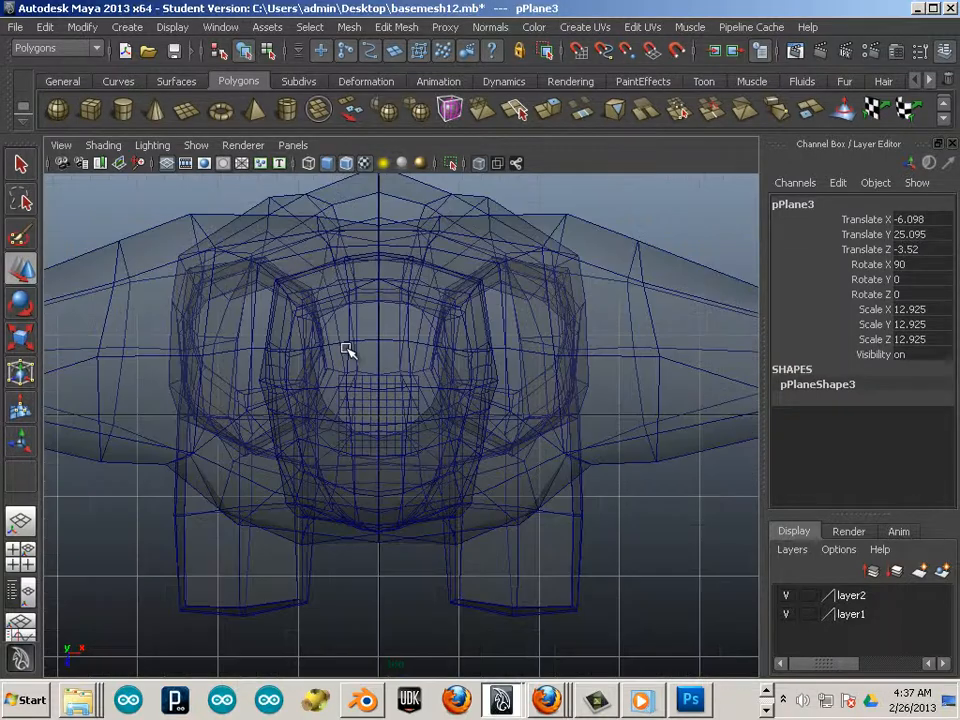
key("a")
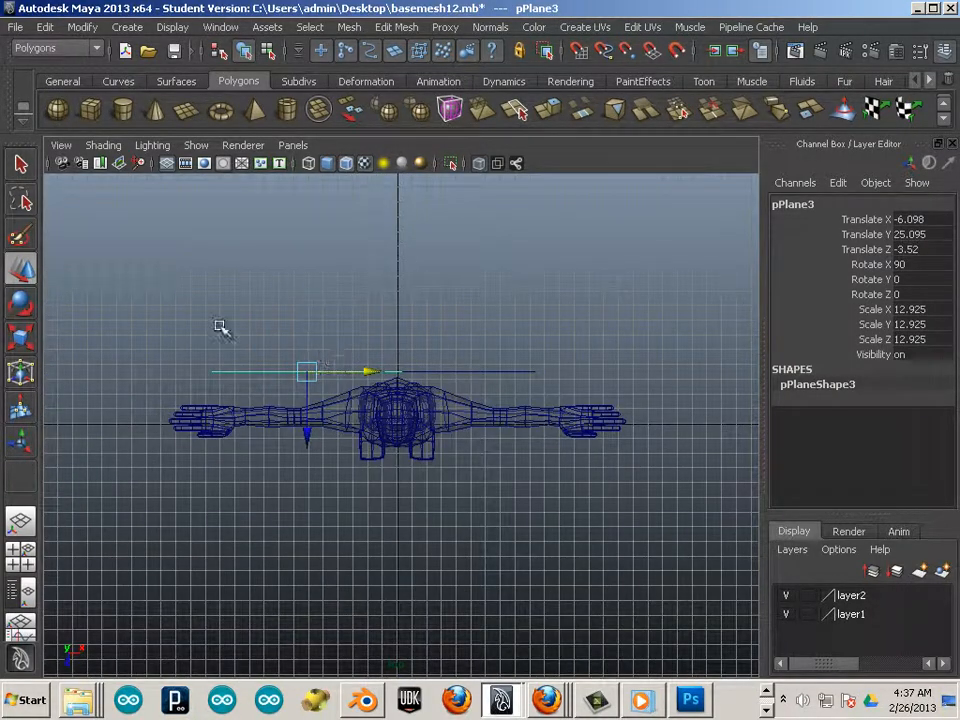
left_click(22, 304)
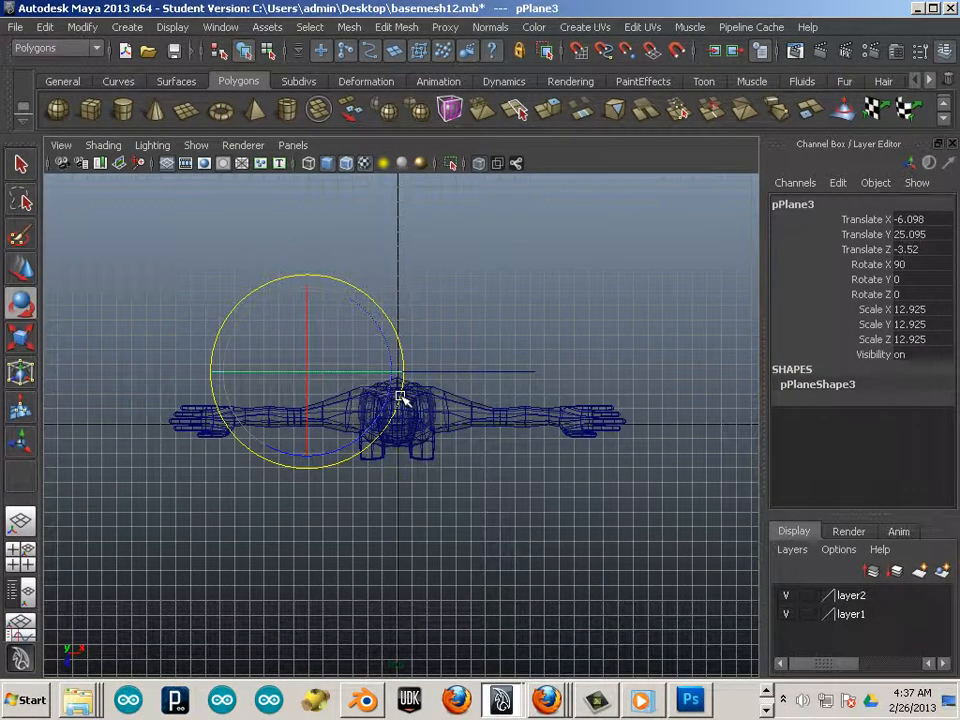
left_click_drag(400, 398, 329, 315)
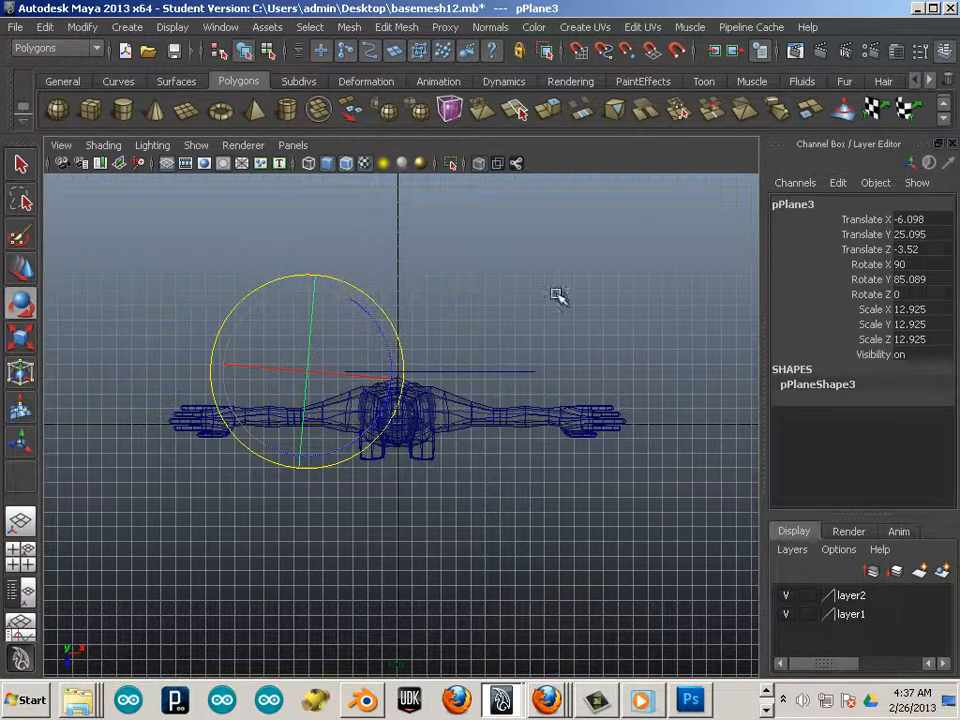
left_click(912, 280)
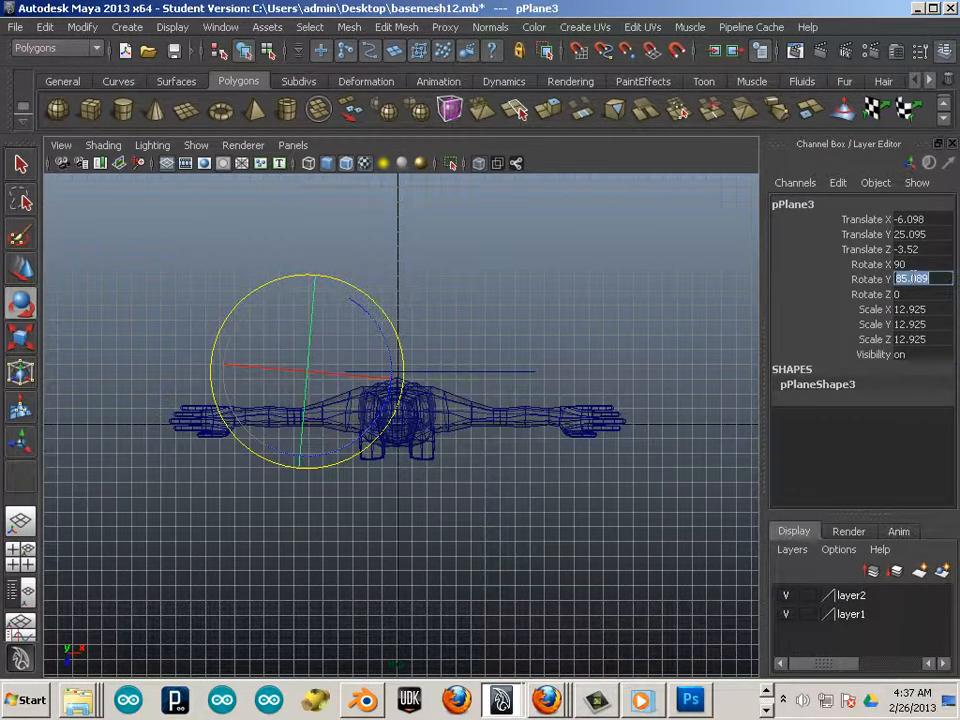
key("Return")
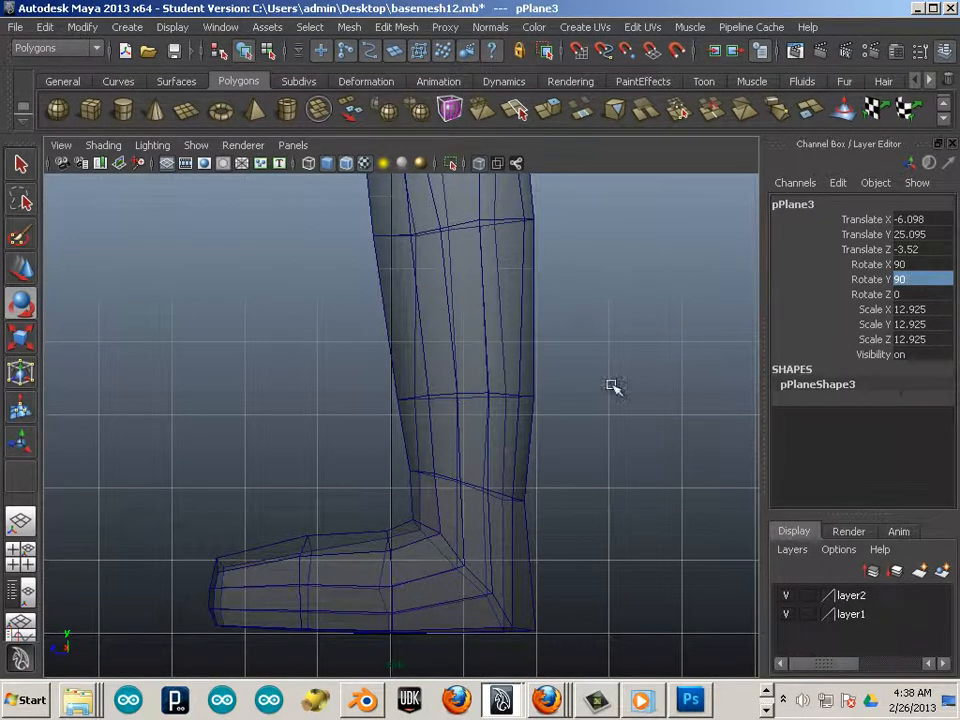
In the side view, move the duplicated plane to about Translate Z 2.495, placing the profile sketch over the mesh head
scroll(420, 312, "down", 8)
middle_click_drag(407, 302, 386, 546, "alt")
scroll(397, 460, "up", 3)
middle_click_drag(396, 460, 402, 552, "alt")
key("w")
middle_click_drag(405, 378, 226, 378)
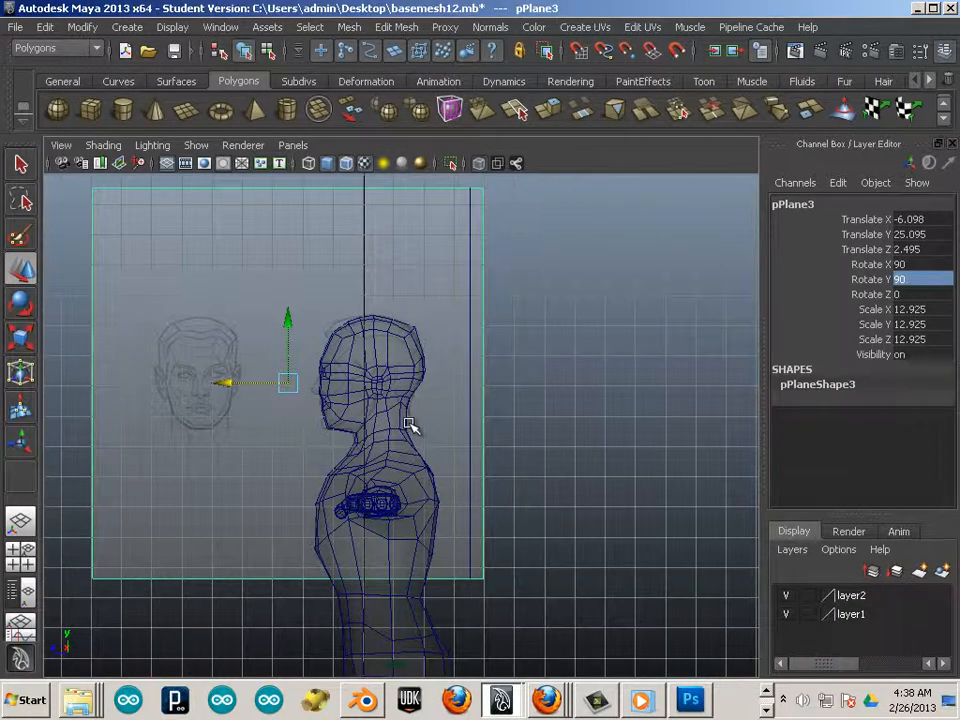
In the perspective view, select both reference planes and add them to a new display layer
key("space")
key("space")
scroll(410, 420, "down", 10)
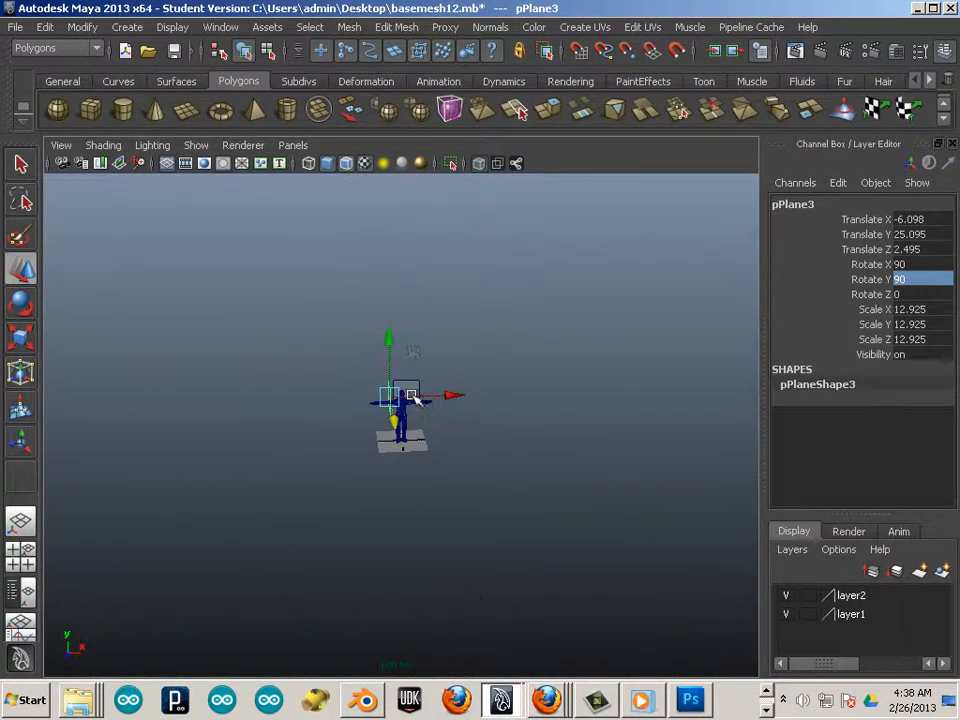
left_click_drag(402, 356, 517, 407, "alt")
right_click_drag(517, 407, 684, 450, "alt")
left_click_drag(684, 450, 565, 405, "alt")
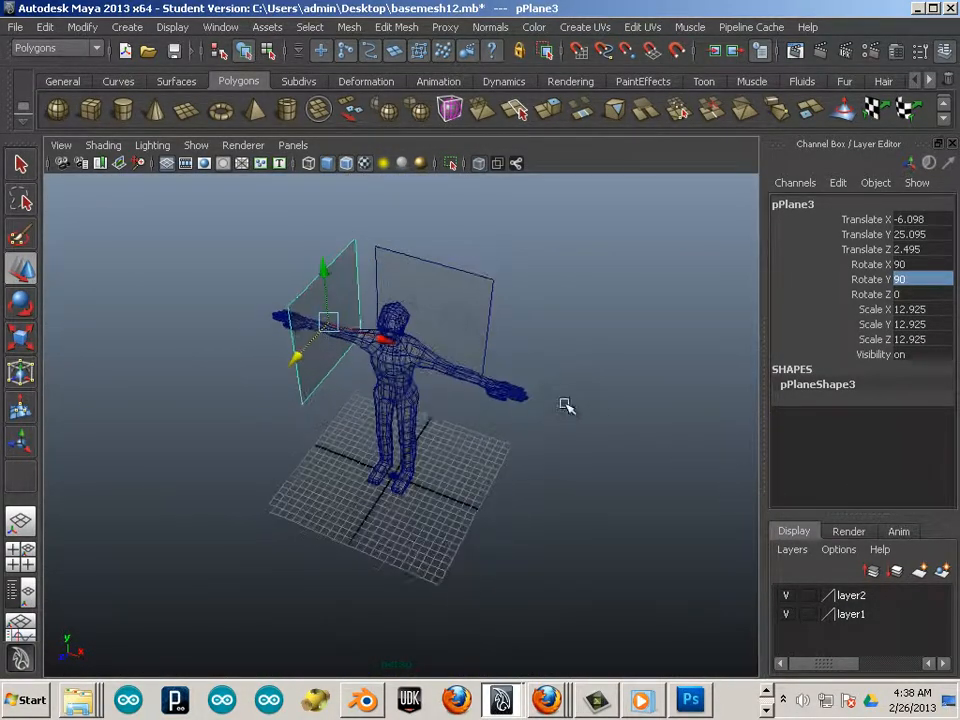
right_click_drag(565, 405, 656, 434, "alt")
middle_click_drag(553, 416, 548, 531, "alt")
left_click_drag(548, 531, 476, 456, "alt")
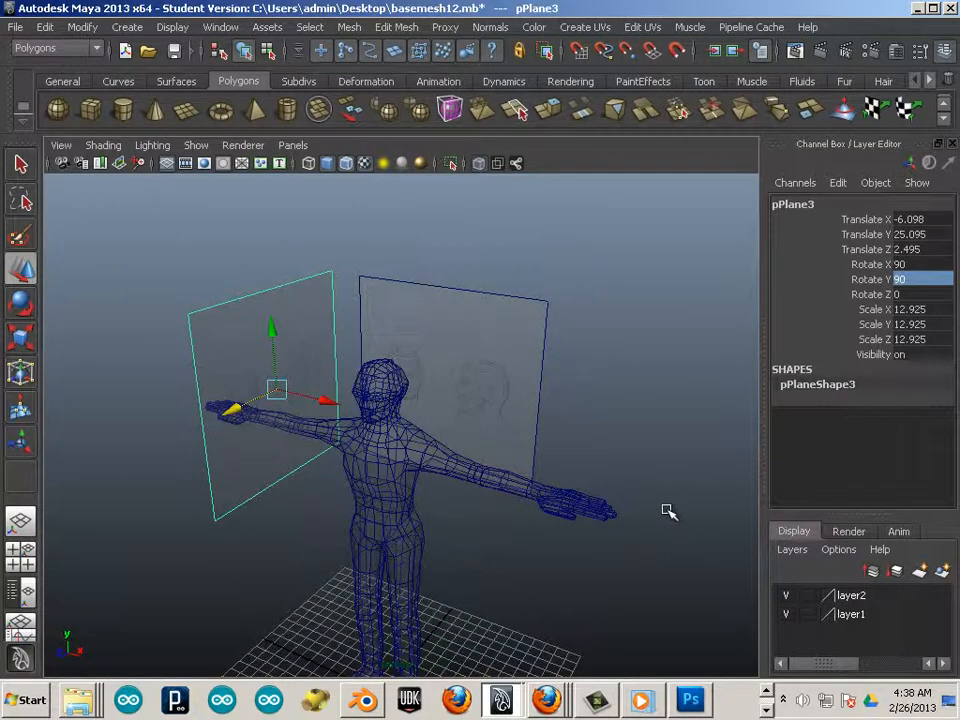
left_click(519, 381)
mouse_move(429, 540)
left_mouse_down("alt")
mouse_move(424, 519)
mouse_move(489, 519)
mouse_move(409, 531)
mouse_move(422, 521)
left_mouse_up("alt")
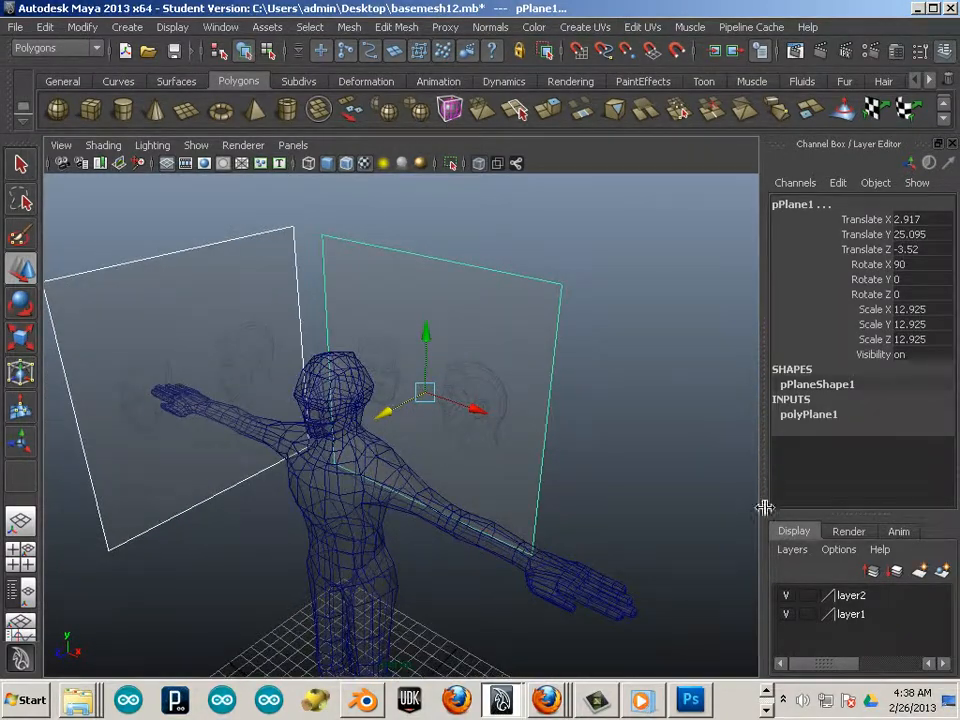
left_click(942, 573)
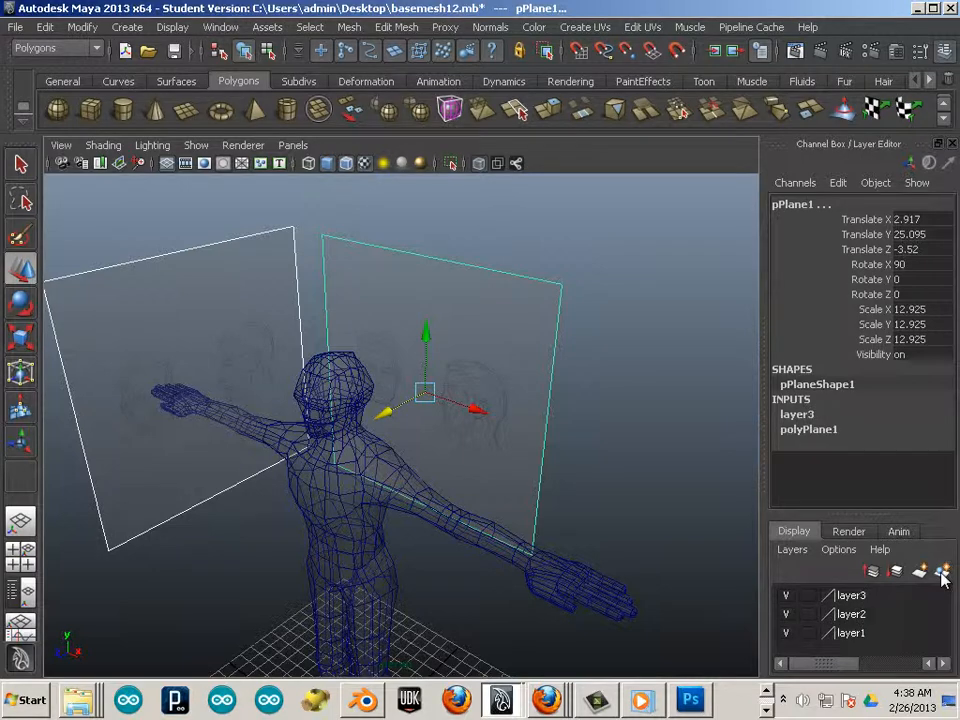
Test the visibility toggle of the planes' new layer, leave it visible, and set its display type to Reference
left_click(784, 598)
left_click(784, 598)
left_click(784, 598)
left_click(784, 598)
left_click(784, 598)
left_click(784, 598)
left_click(808, 596)
left_click(808, 596)
Check whether the reference planes can still be selected, and examine their placement around the base mesh from several angles
left_click_drag(591, 559, 456, 486, "alt")
left_click(585, 536)
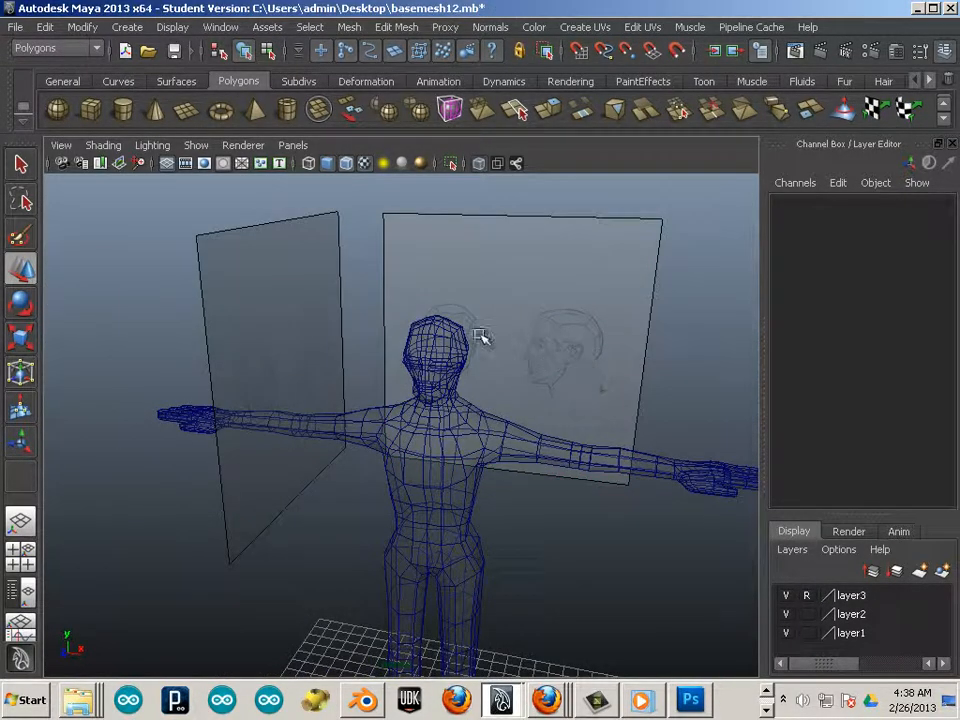
left_click(448, 326)
left_click(550, 294)
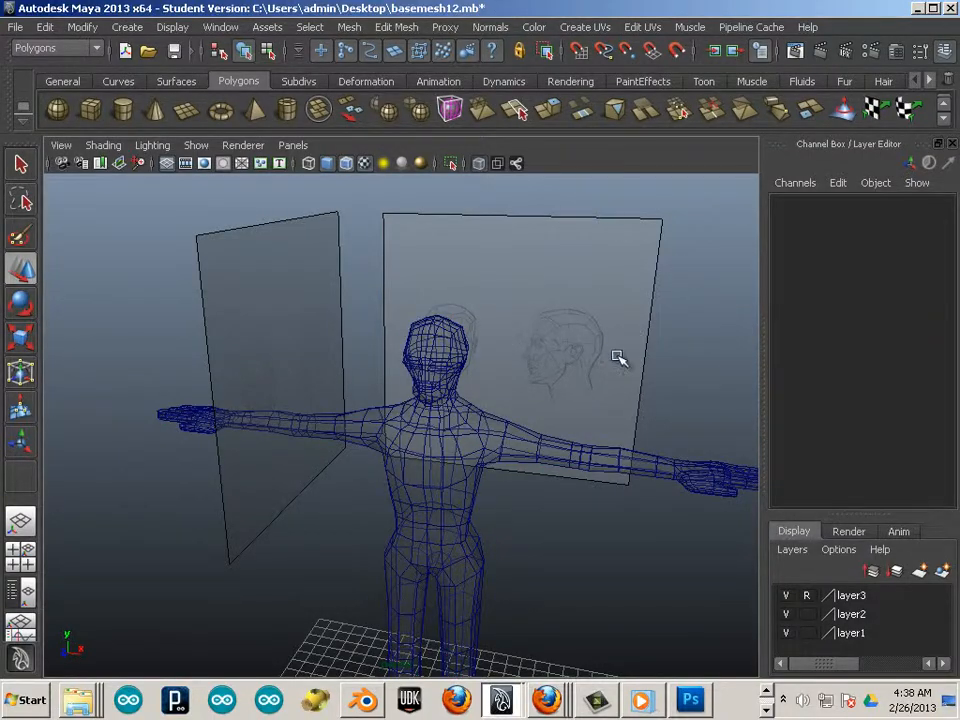
left_click_drag(617, 357, 502, 342, "alt")
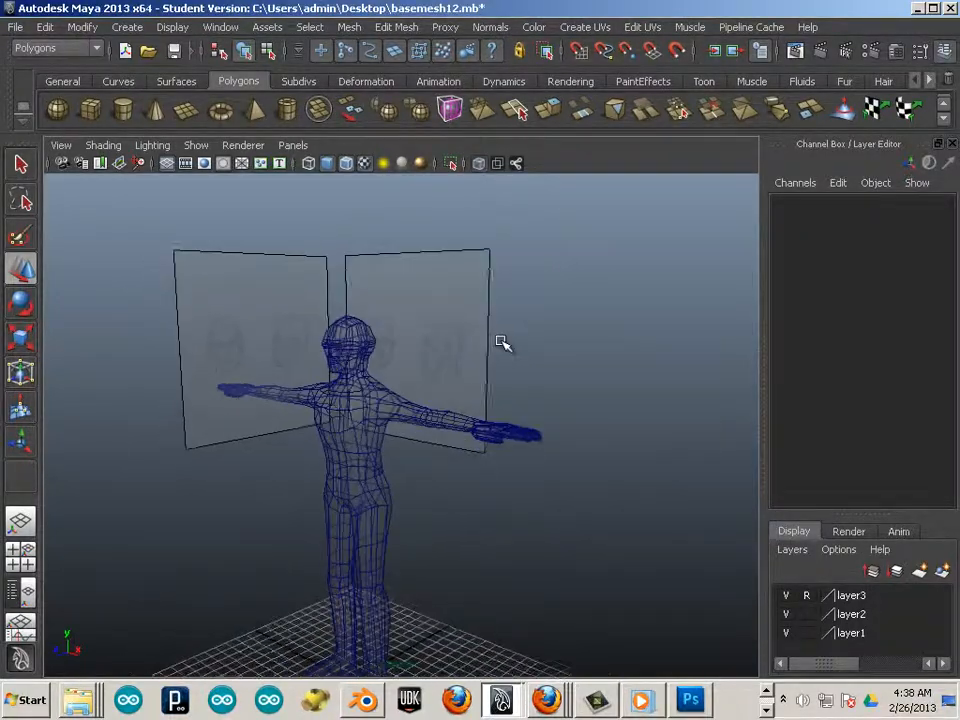
right_click_drag(502, 342, 590, 396, "alt")
middle_click_drag(409, 324, 480, 385, "alt")
left_click_drag(480, 385, 433, 357, "alt")
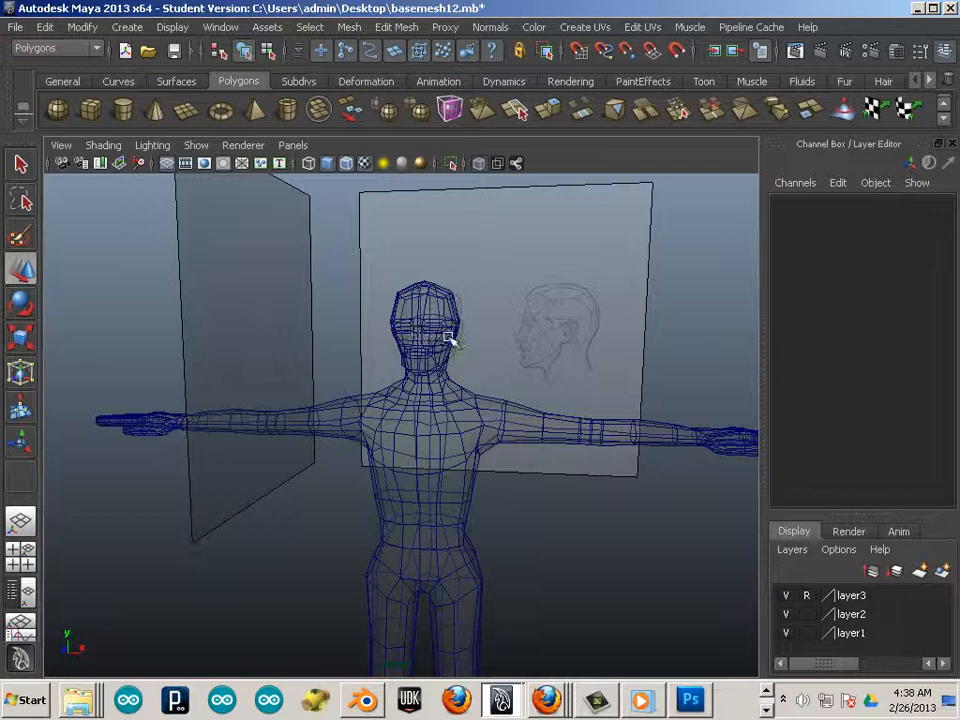
left_click_drag(441, 328, 463, 380, "alt")
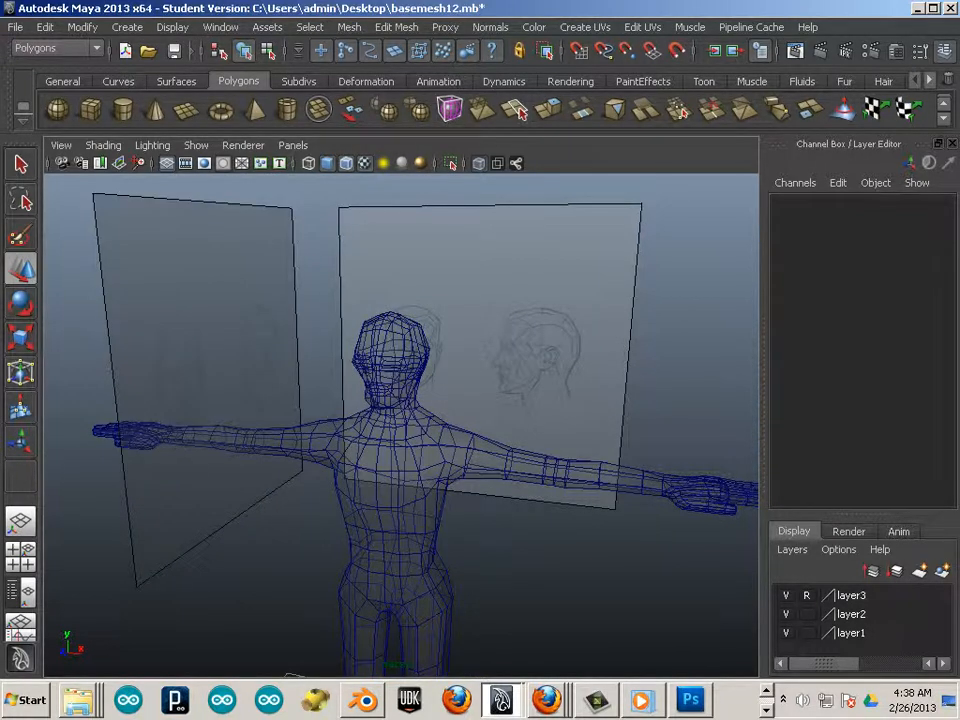